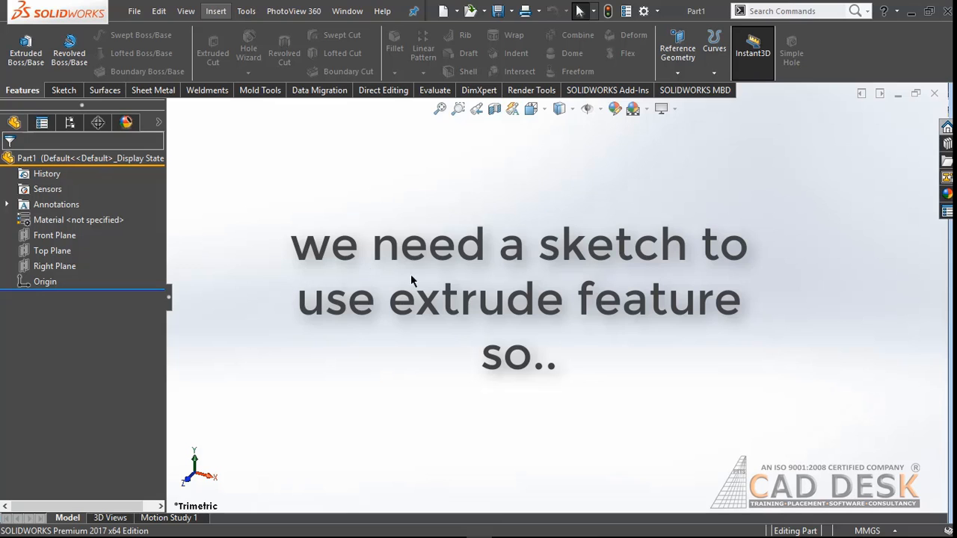
# - Sketch a closed triangle with lines on the Top Plane, with two sides of about 81 mm and 121 mm, and finish the sketch
pyautogui.click(63, 89)
pyautogui.click(19, 43)
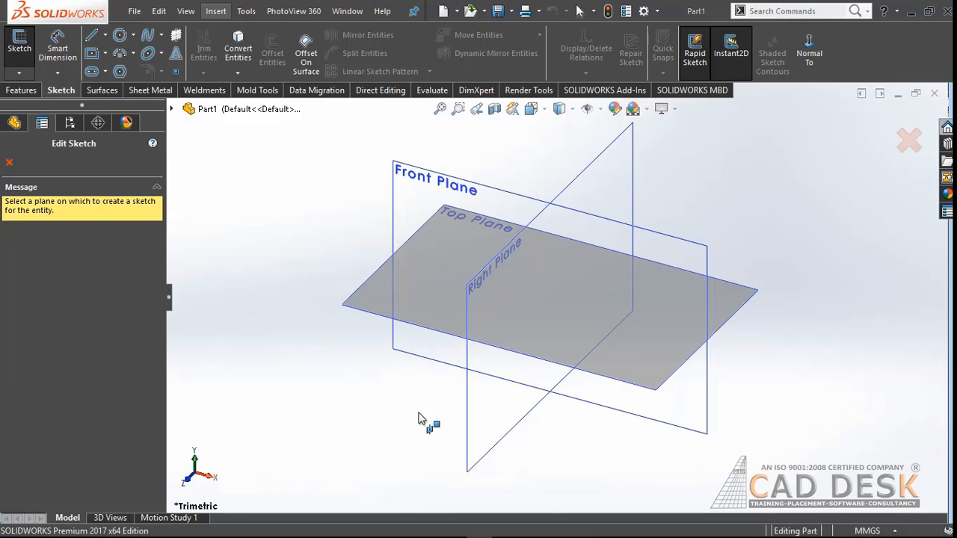
pyautogui.click(367, 311)
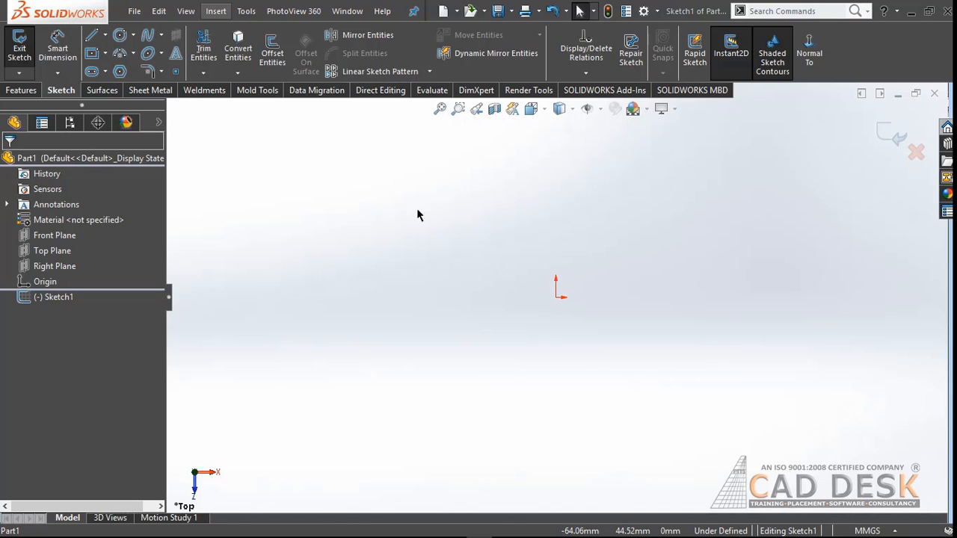
pyautogui.click(90, 35)
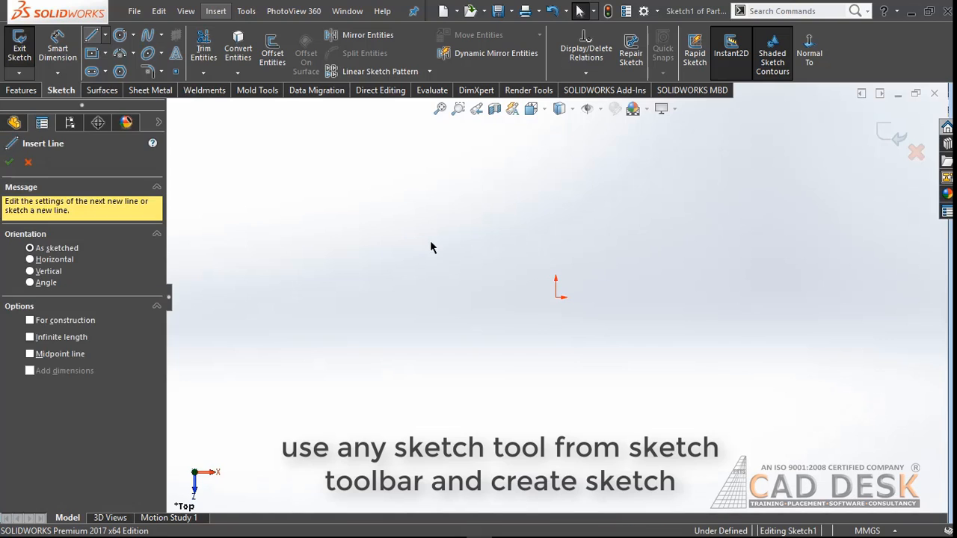
pyautogui.click(587, 181)
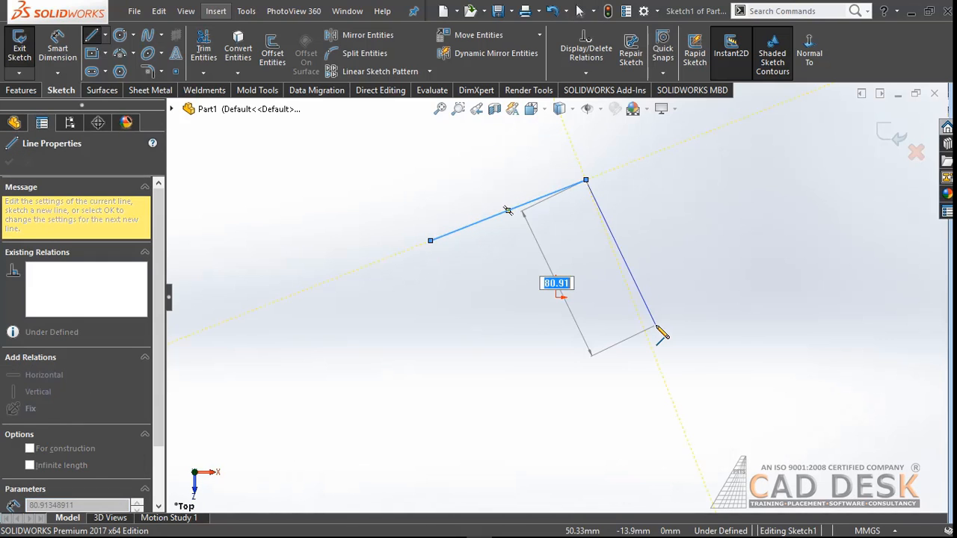
pyautogui.click(657, 325)
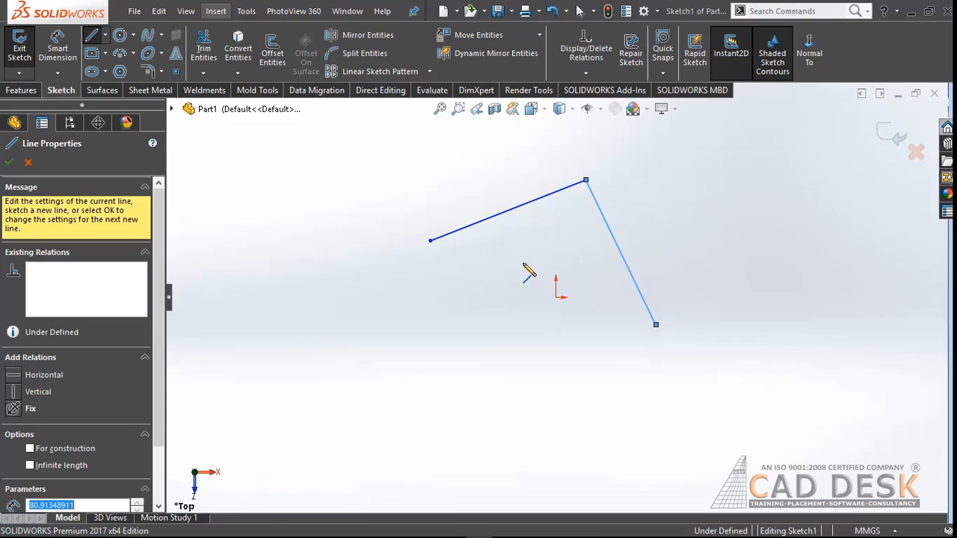
pyautogui.click(431, 240)
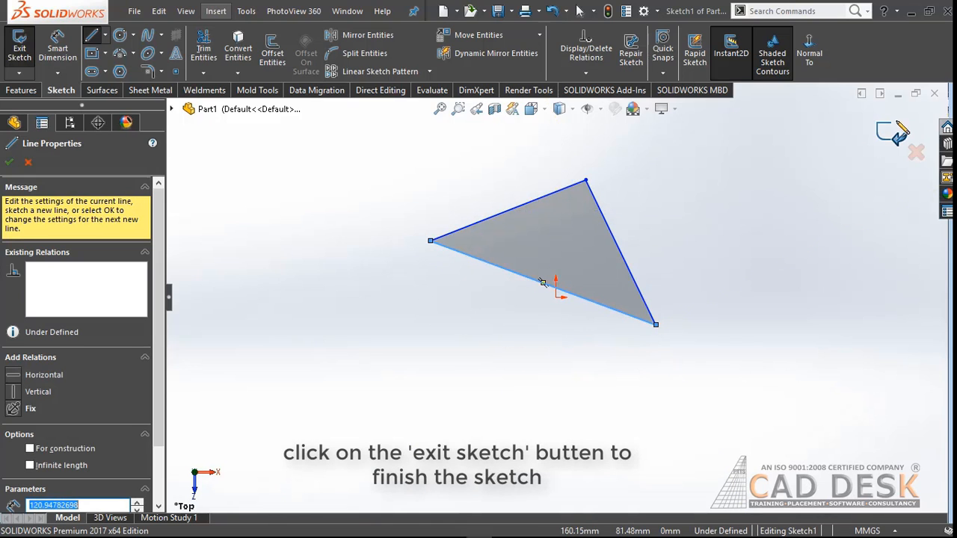
pyautogui.click(894, 138)
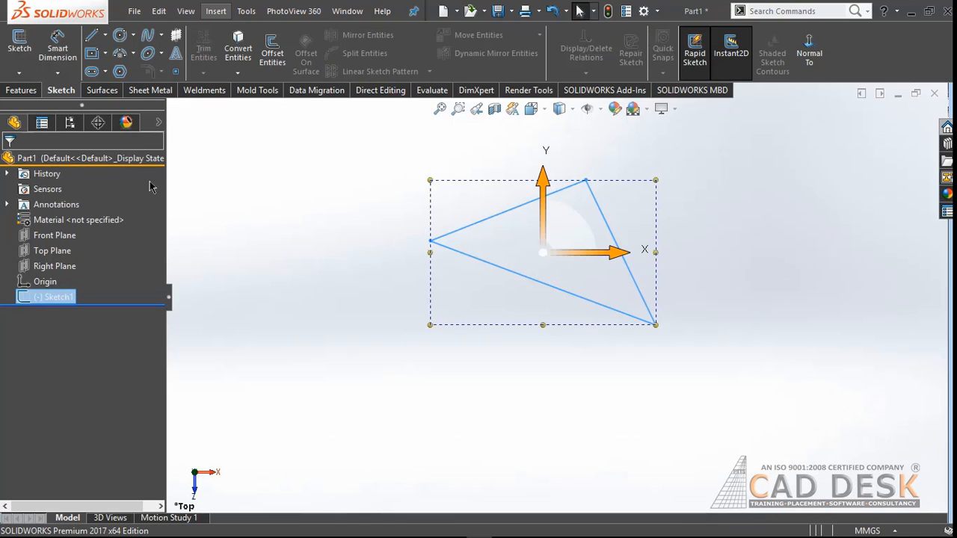
# - Set up an Extruded Boss/Base from the triangle sketch with a Blind depth of 60 mm
pyautogui.click(24, 90)
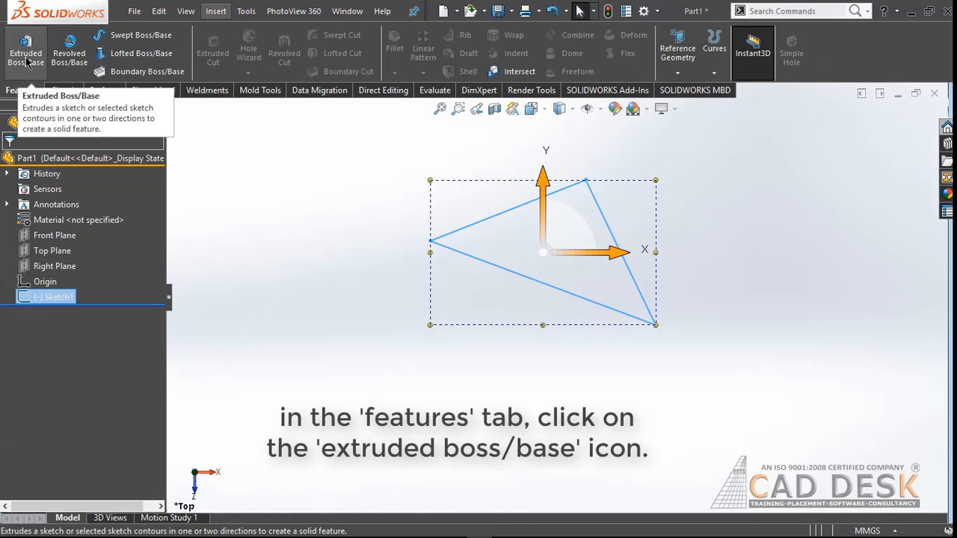
pyautogui.click(26, 60)
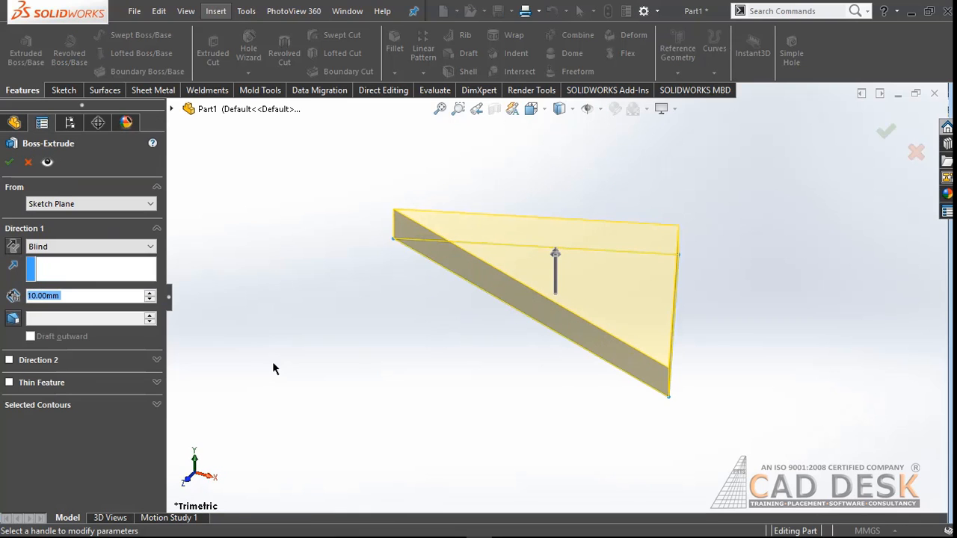
pyautogui.click(157, 228)
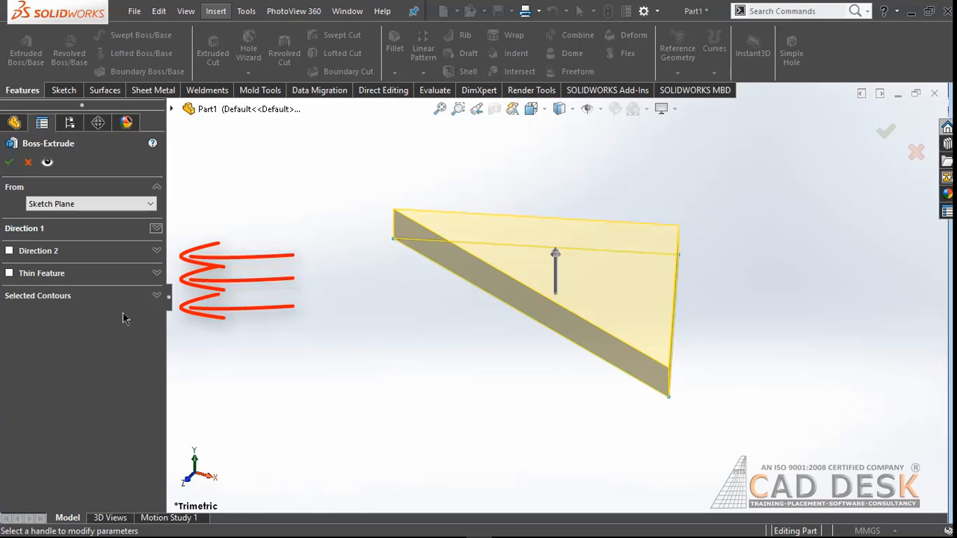
pyautogui.click(156, 229)
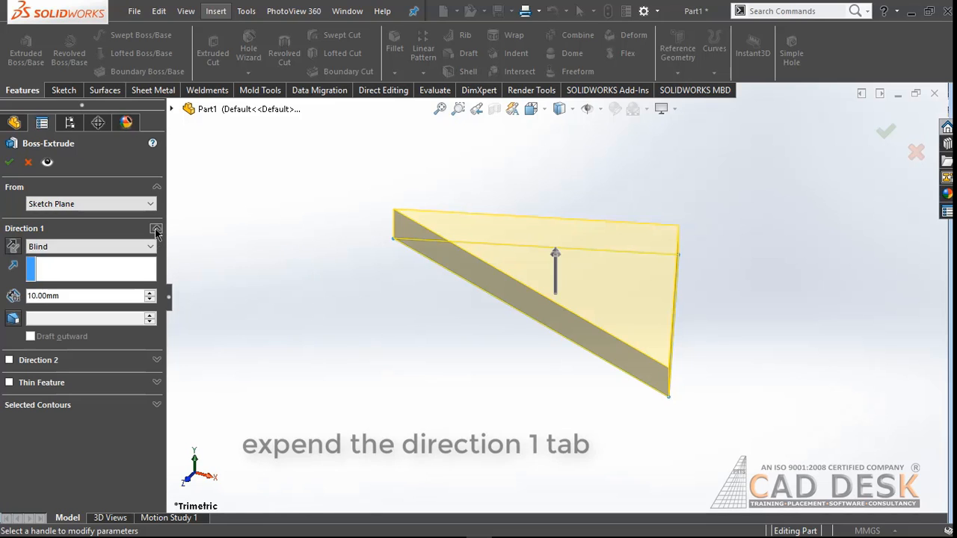
pyautogui.click(45, 249)
pyautogui.click(46, 249)
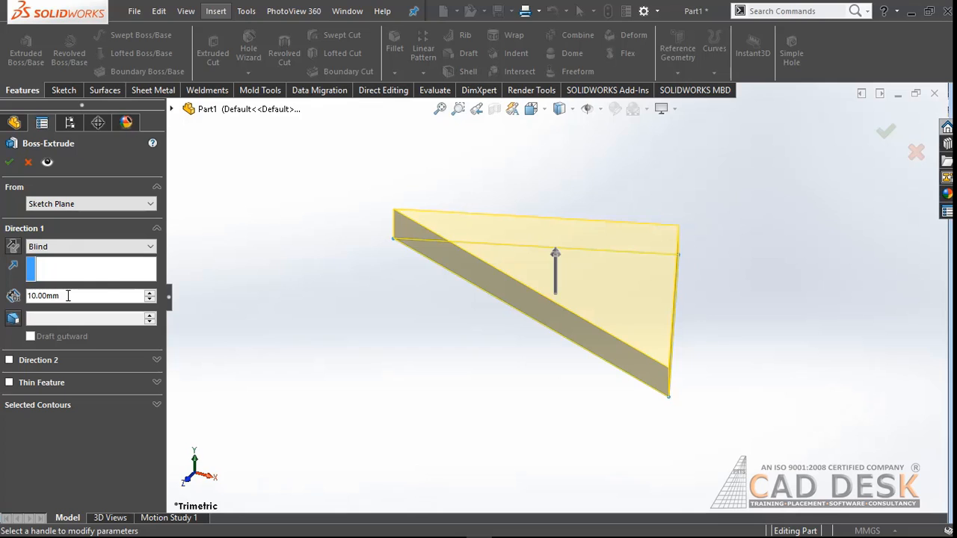
pyautogui.moveTo(68, 296); pyautogui.dragTo(50, 297)
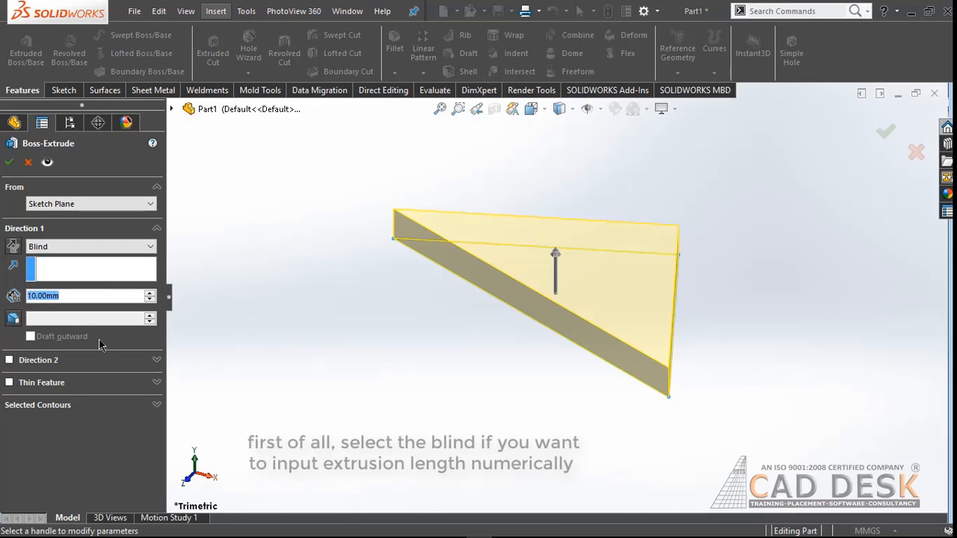
pyautogui.write('20')
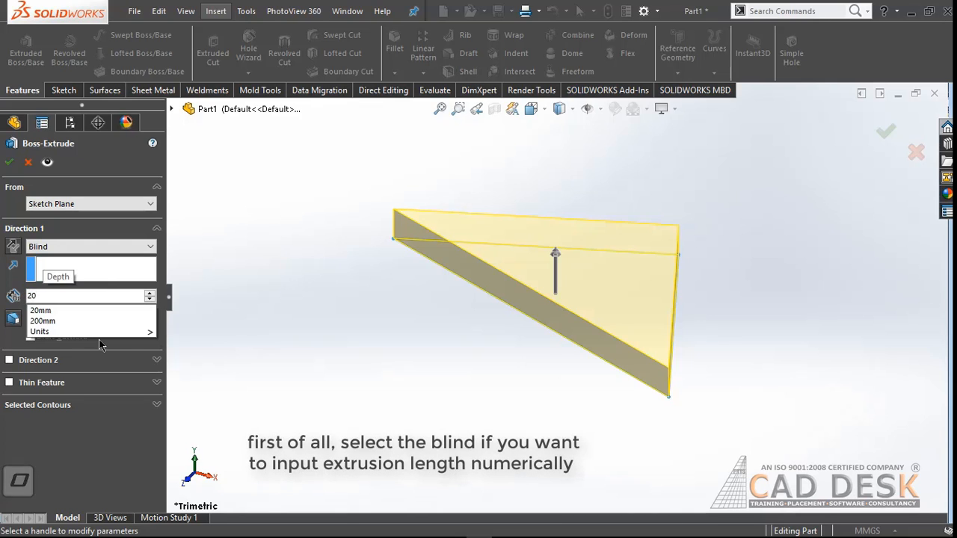
pyautogui.press('BackSpace')
pyautogui.press('BackSpace')
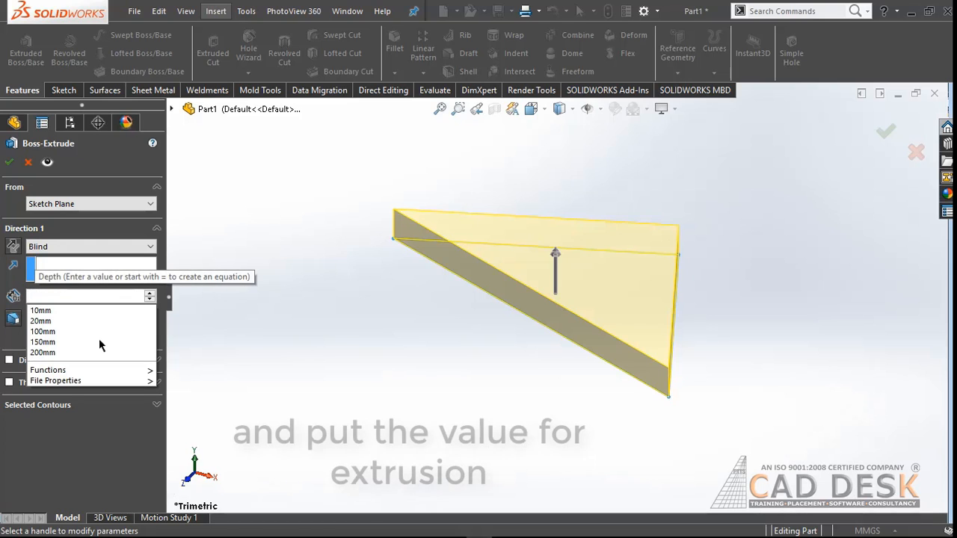
pyautogui.write('60')
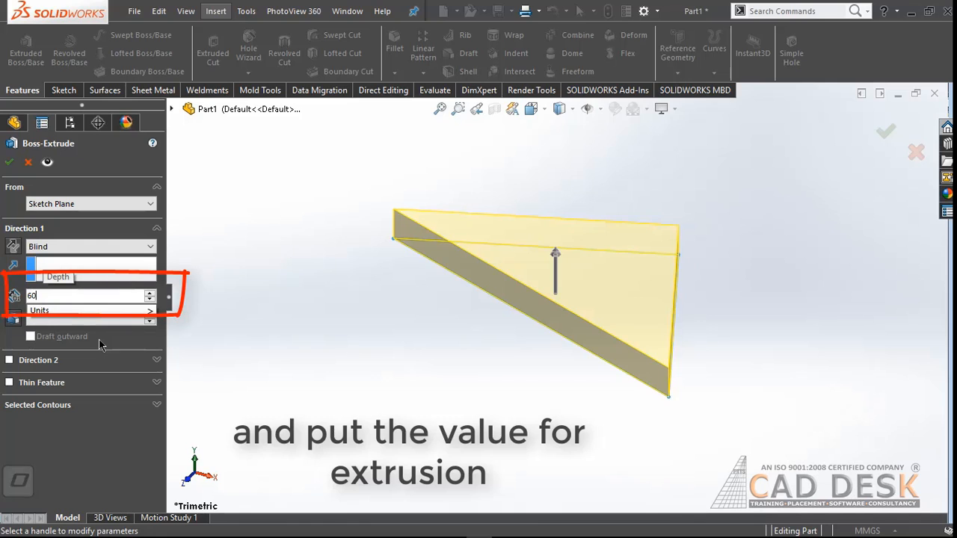
pyautogui.press('Return')
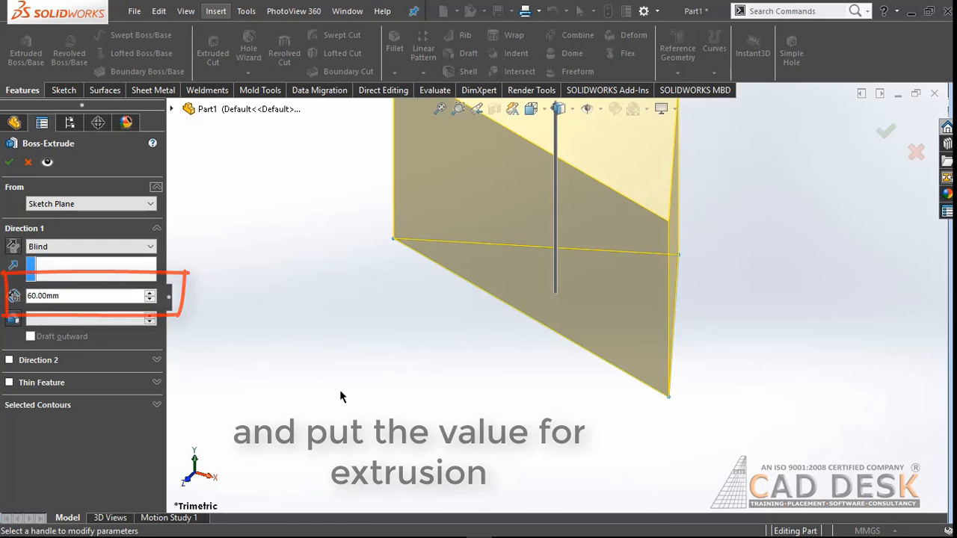
# - Add a 15-degree draft to the triangular extrusion and make it draft outward
pyautogui.scroll(3, 513, 373)
pyautogui.scroll(-2, 612, 195)
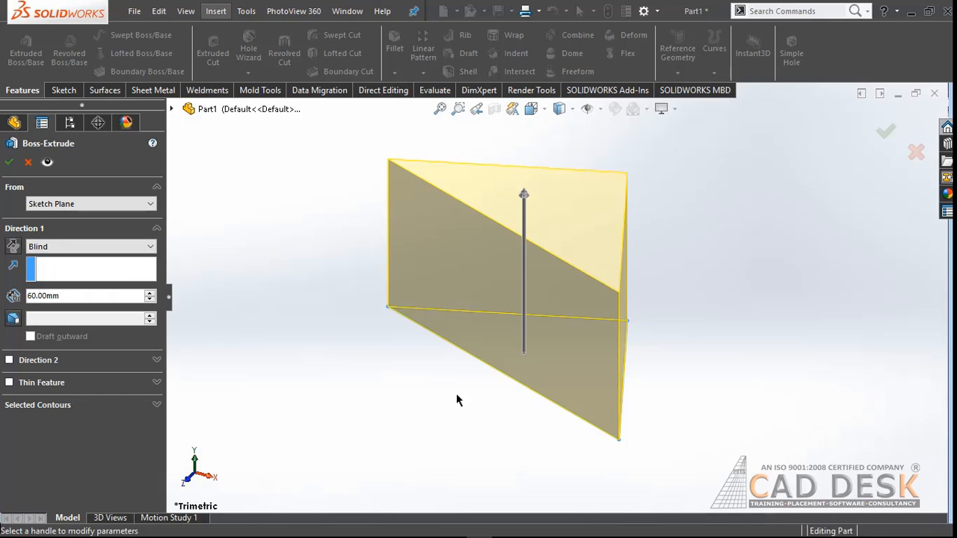
pyautogui.moveTo(434, 454)
pyautogui.mouseDown(button='middle')
pyautogui.moveTo(427, 355)
pyautogui.moveTo(390, 347)
pyautogui.moveTo(426, 403)
pyautogui.moveTo(433, 400)
pyautogui.moveTo(423, 400)
pyautogui.moveTo(480, 492)
pyautogui.moveTo(455, 453)
pyautogui.moveTo(440, 459)
pyautogui.mouseUp(button='middle')
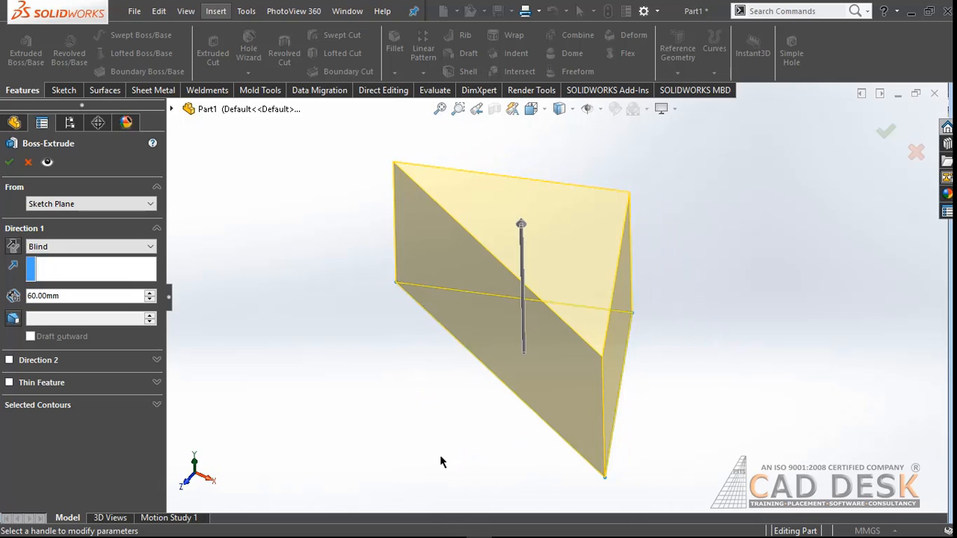
pyautogui.click(13, 320)
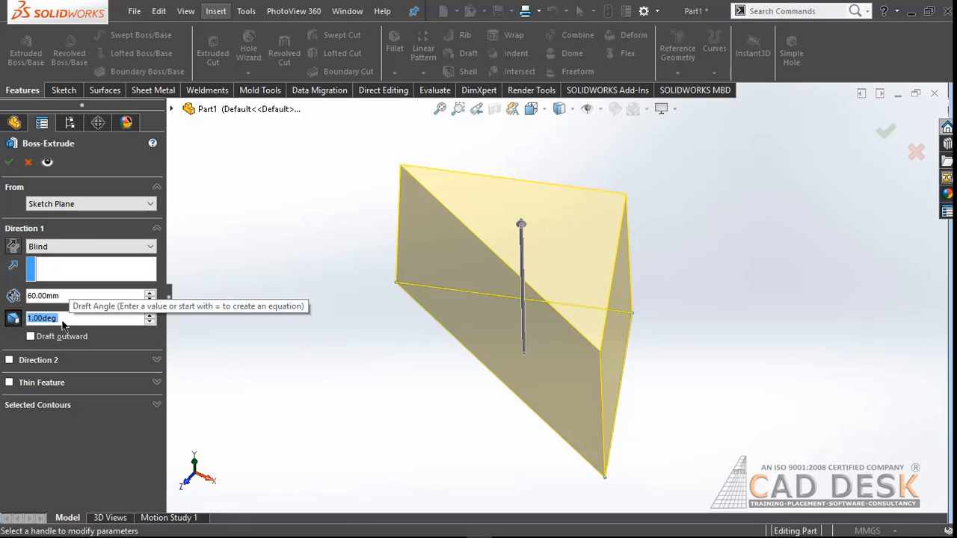
pyautogui.write('15')
pyautogui.press('Return')
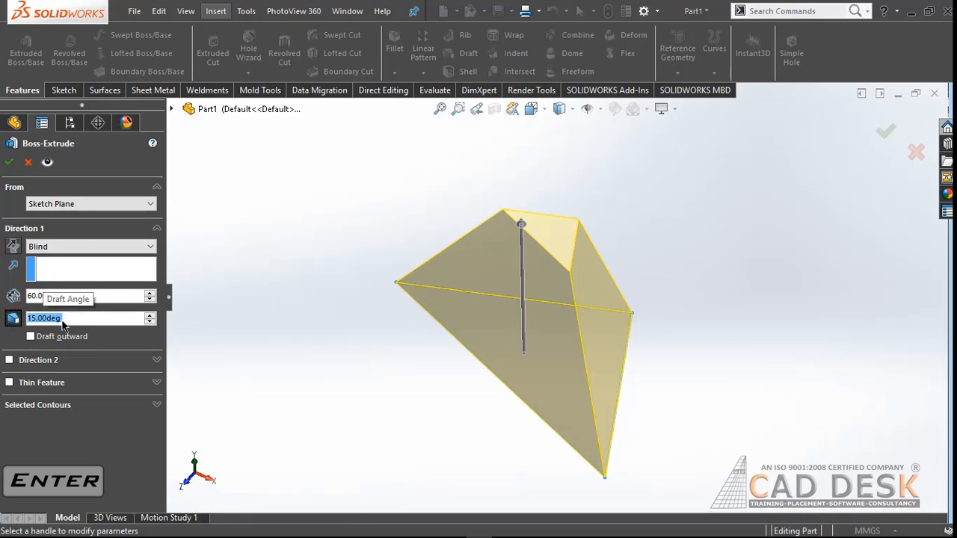
pyautogui.moveTo(472, 385)
pyautogui.mouseDown(button='middle')
pyautogui.moveTo(456, 326)
pyautogui.moveTo(429, 316)
pyautogui.moveTo(475, 320)
pyautogui.mouseUp(button='middle')
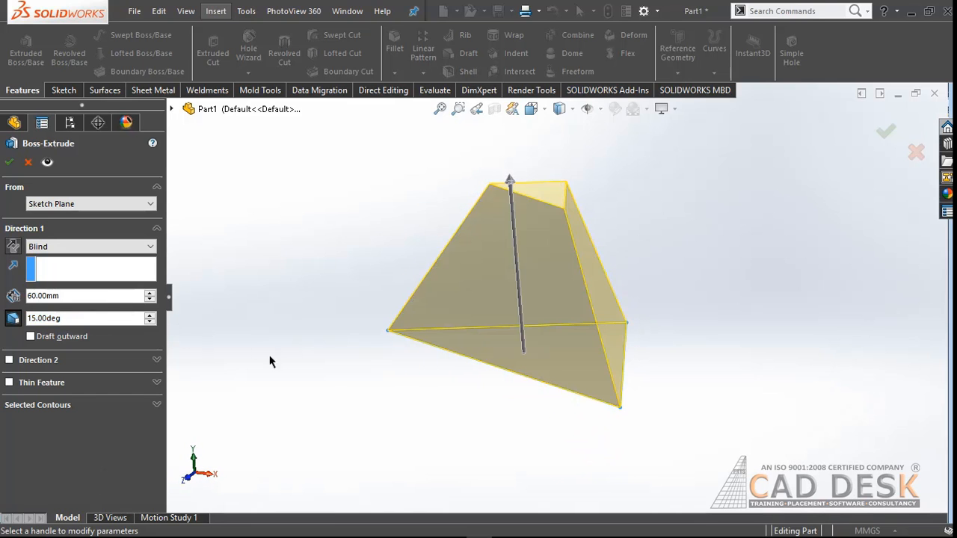
pyautogui.click(32, 338)
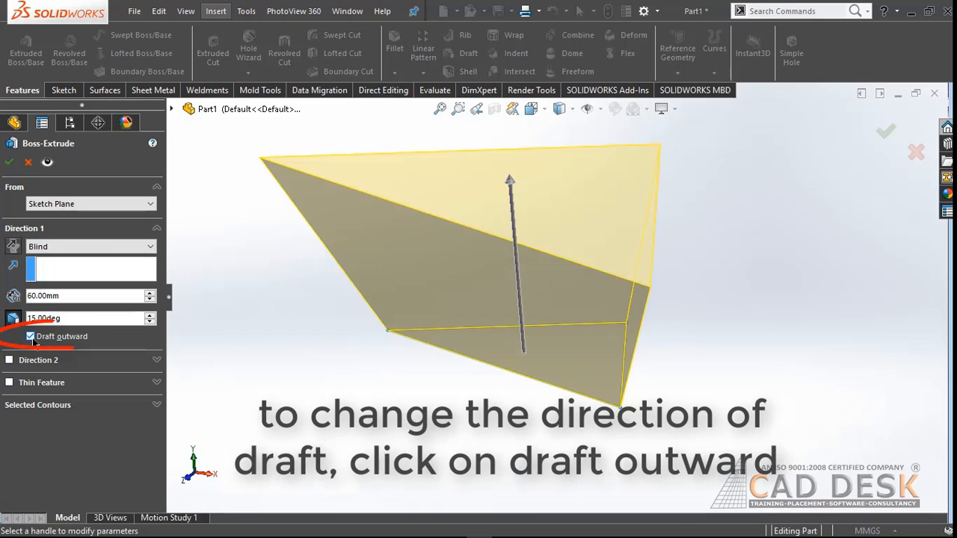
pyautogui.moveTo(407, 386)
pyautogui.mouseDown(button='middle')
pyautogui.moveTo(427, 380)
pyautogui.moveTo(416, 323)
pyautogui.moveTo(384, 277)
pyautogui.moveTo(379, 322)
pyautogui.moveTo(342, 407)
pyautogui.mouseUp(button='middle')
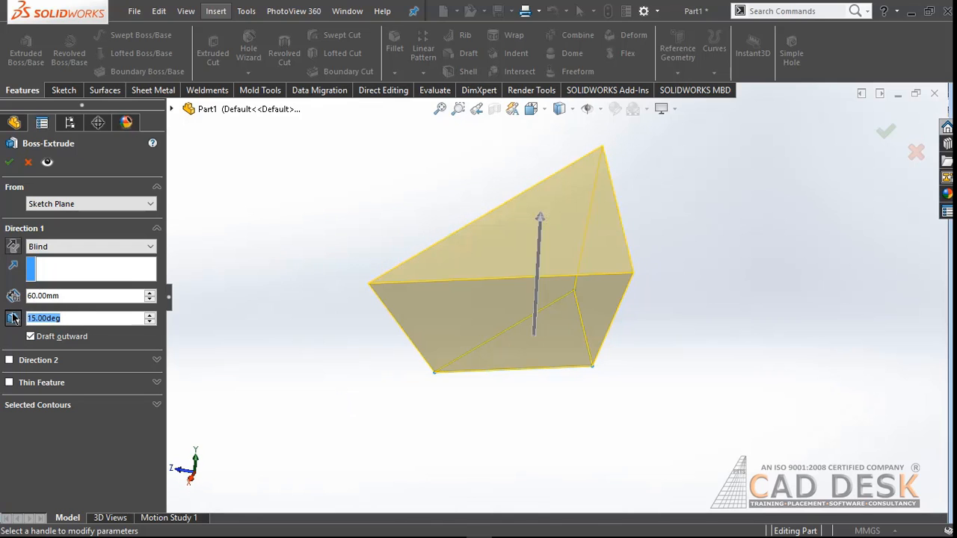
# - Set the draft angle to 0 degrees and complete the triangular extrusion
pyautogui.write('0')
pyautogui.press('Return')
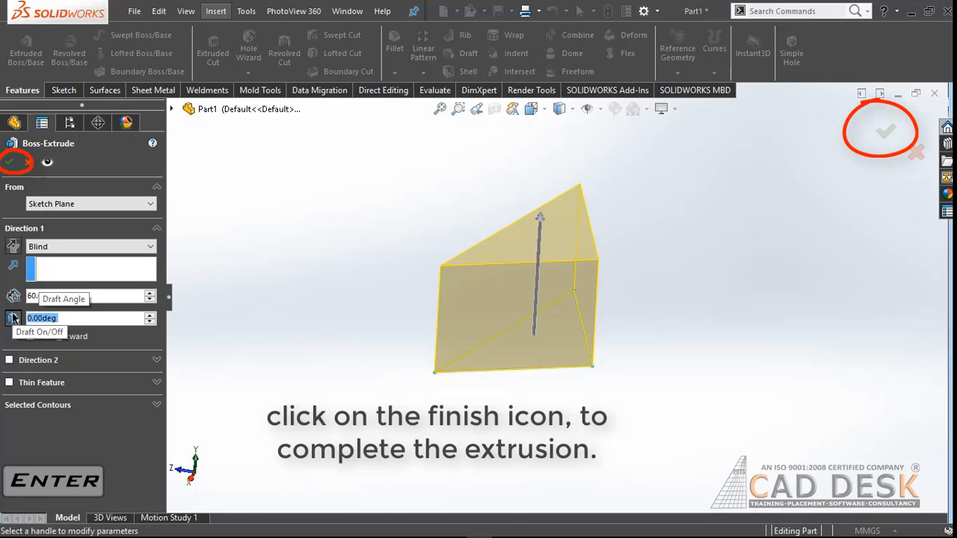
pyautogui.click(13, 163)
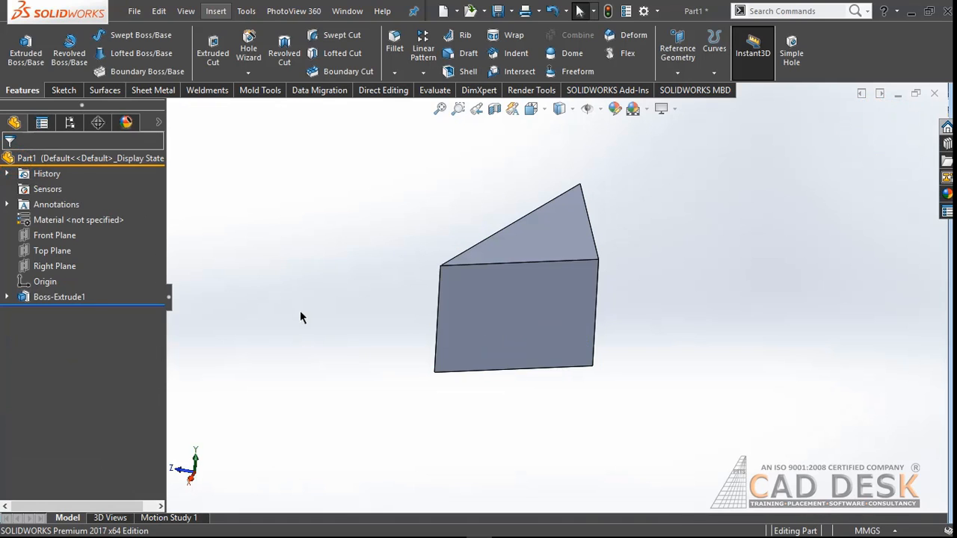
# - Sketch a circle on the Top Plane beside the prism's leftmost corner, centred at about X -69, Y 75 mm, and finish the sketch
pyautogui.moveTo(300, 318); pyautogui.dragTo(512, 428, button='middle')
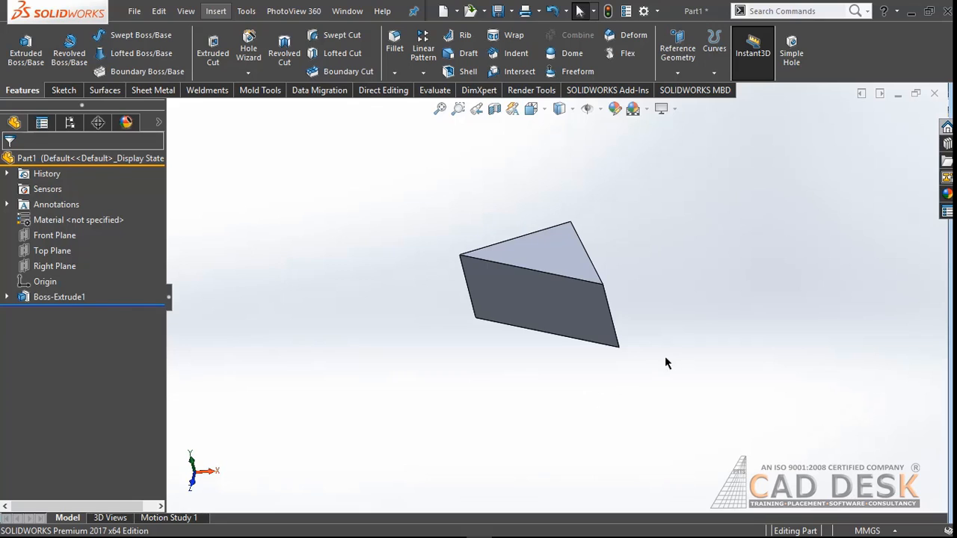
pyautogui.click(60, 254)
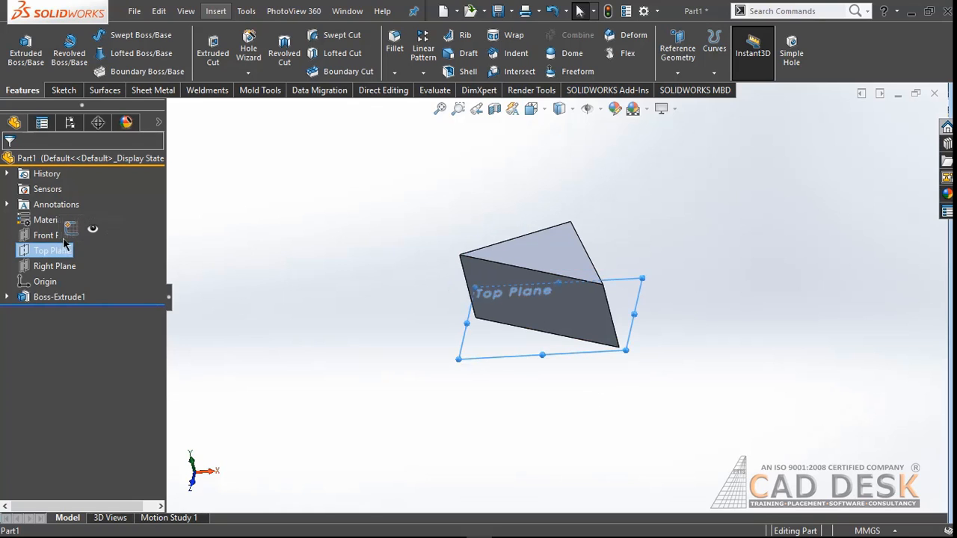
pyautogui.click(65, 229)
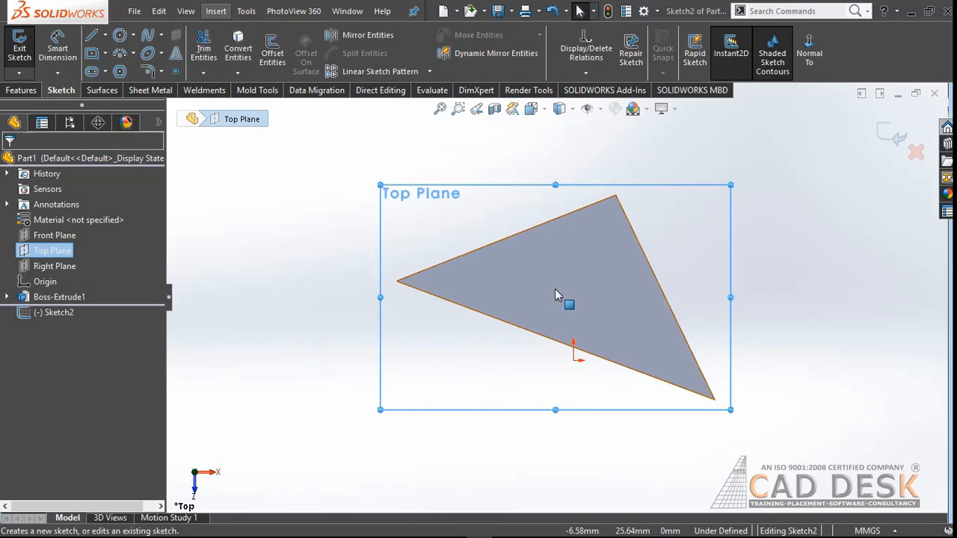
pyautogui.click(120, 35)
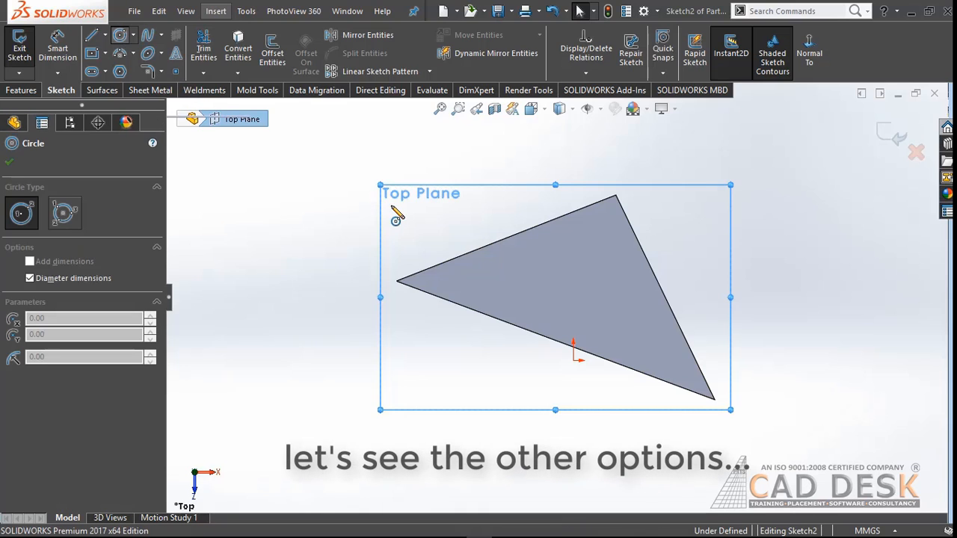
pyautogui.click(380, 152)
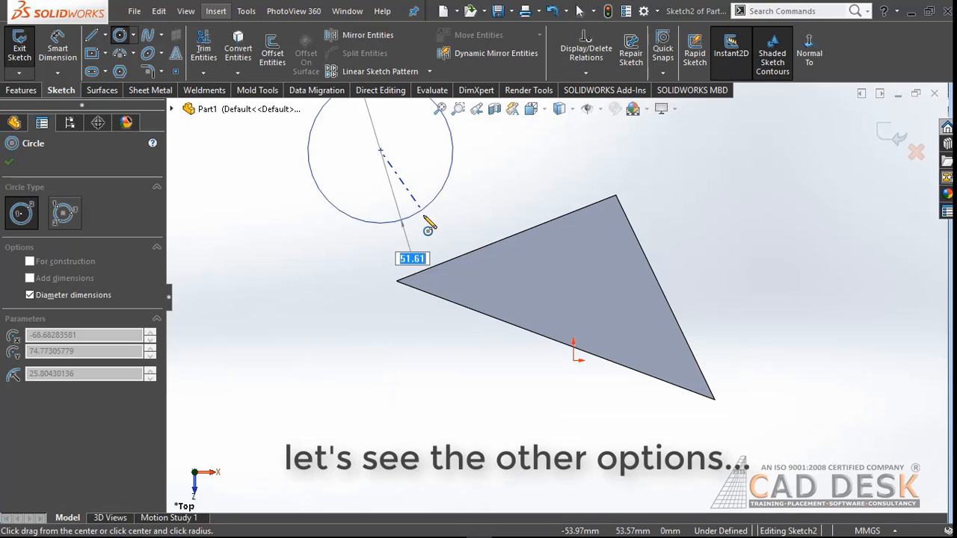
pyautogui.click(397, 269)
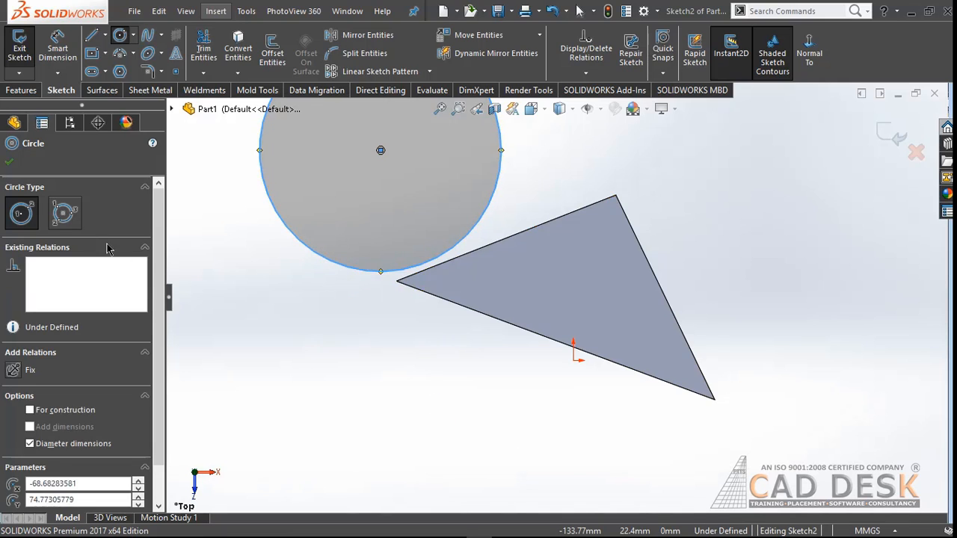
pyautogui.click(9, 162)
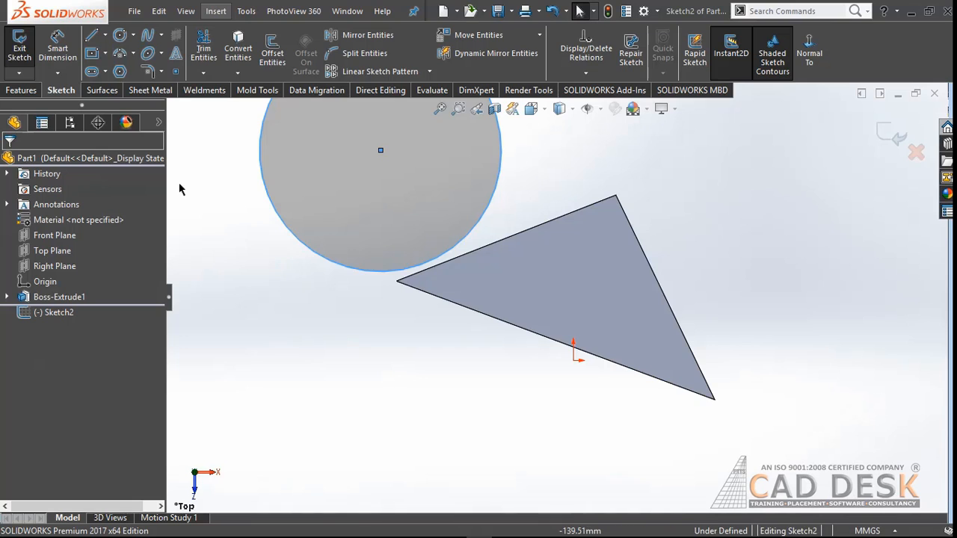
pyautogui.click(20, 46)
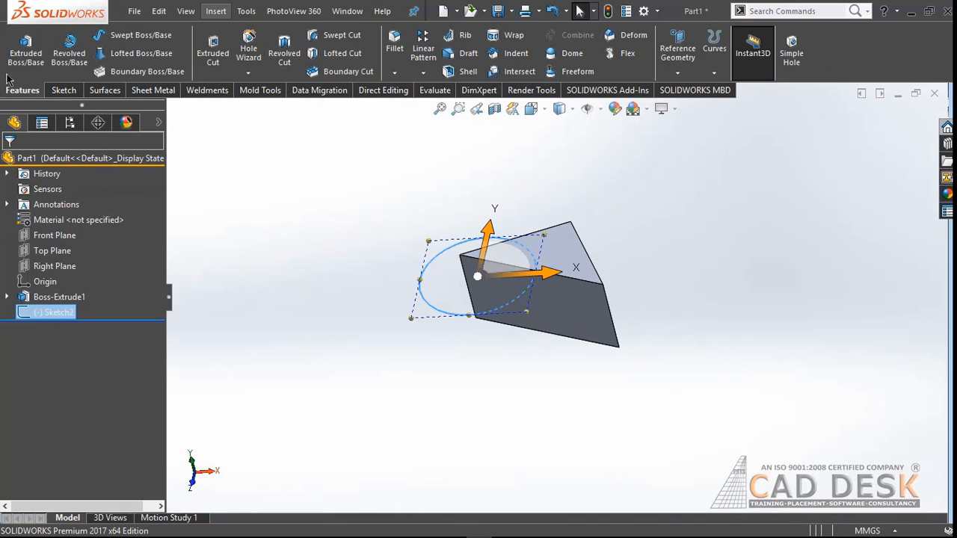
# - Set up an Extruded Boss/Base from the circle sketch with a Blind depth of 10 mm
pyautogui.click(25, 49)
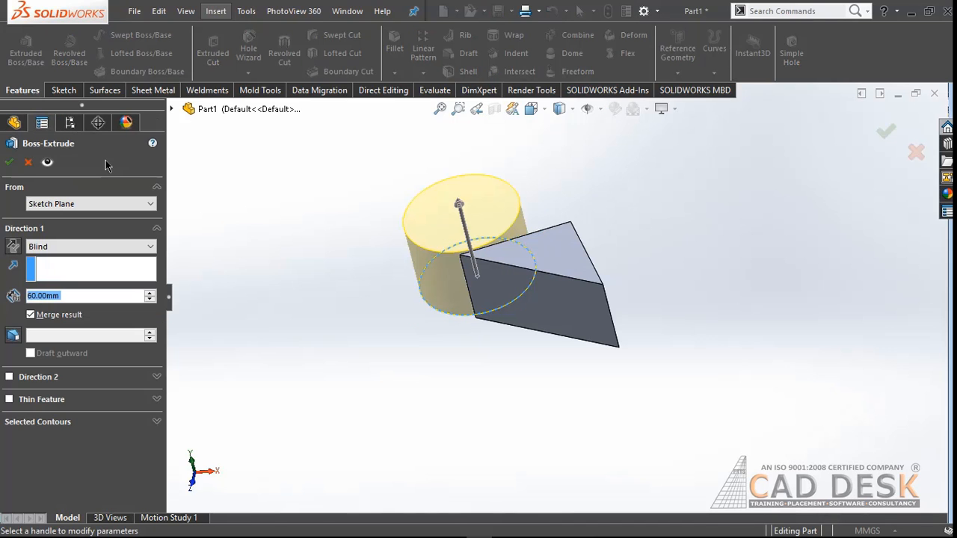
pyautogui.moveTo(398, 381)
pyautogui.mouseDown(button='middle')
pyautogui.moveTo(391, 374)
pyautogui.moveTo(431, 308)
pyautogui.moveTo(459, 338)
pyautogui.moveTo(436, 377)
pyautogui.moveTo(402, 312)
pyautogui.moveTo(412, 270)
pyautogui.moveTo(441, 277)
pyautogui.moveTo(498, 257)
pyautogui.mouseUp(button='middle')
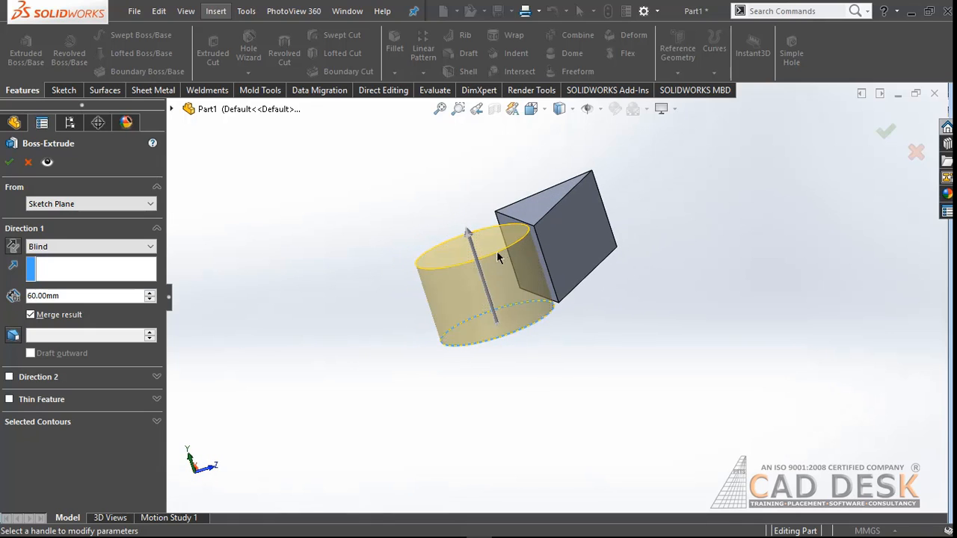
pyautogui.scroll(-2, 516, 241)
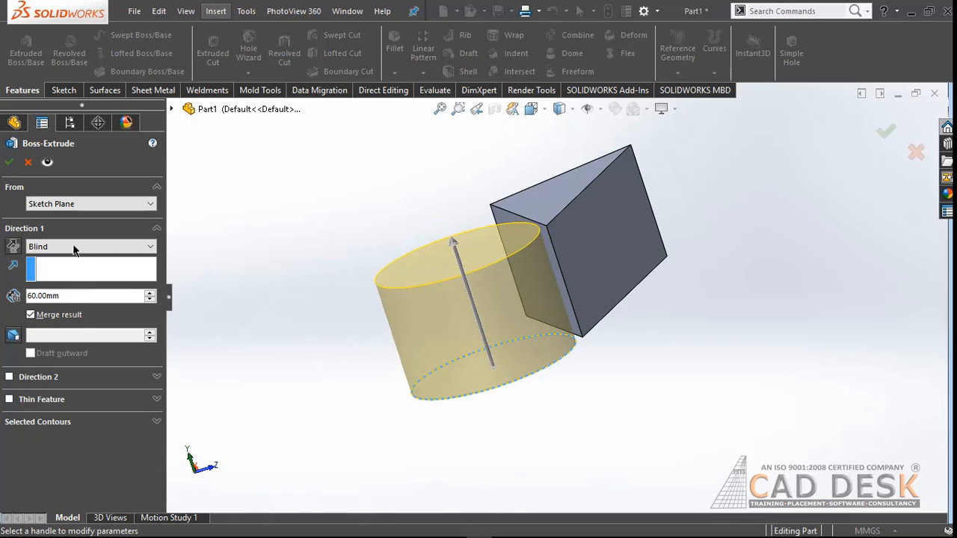
pyautogui.click(70, 296)
pyautogui.moveTo(70, 298); pyautogui.dragTo(3, 302)
pyautogui.write('10')
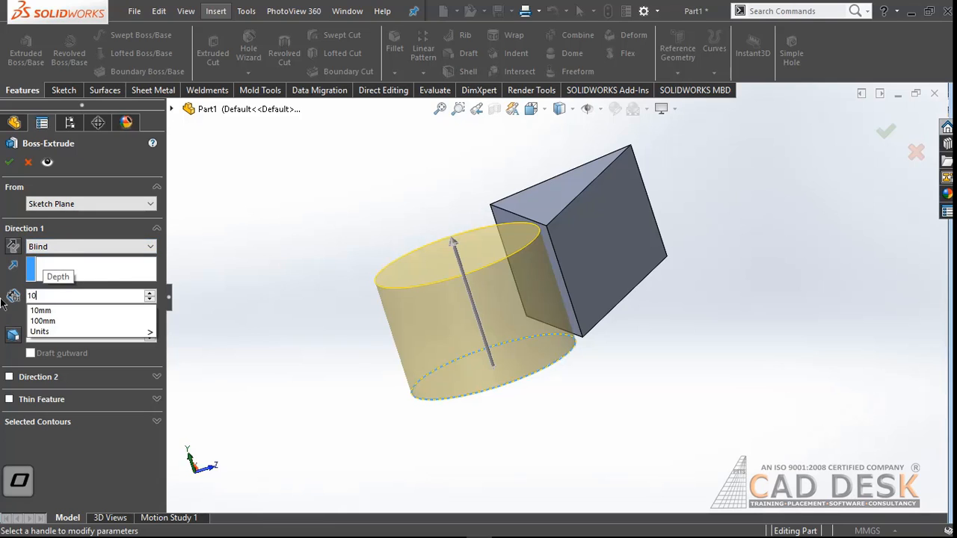
pyautogui.press('Return')
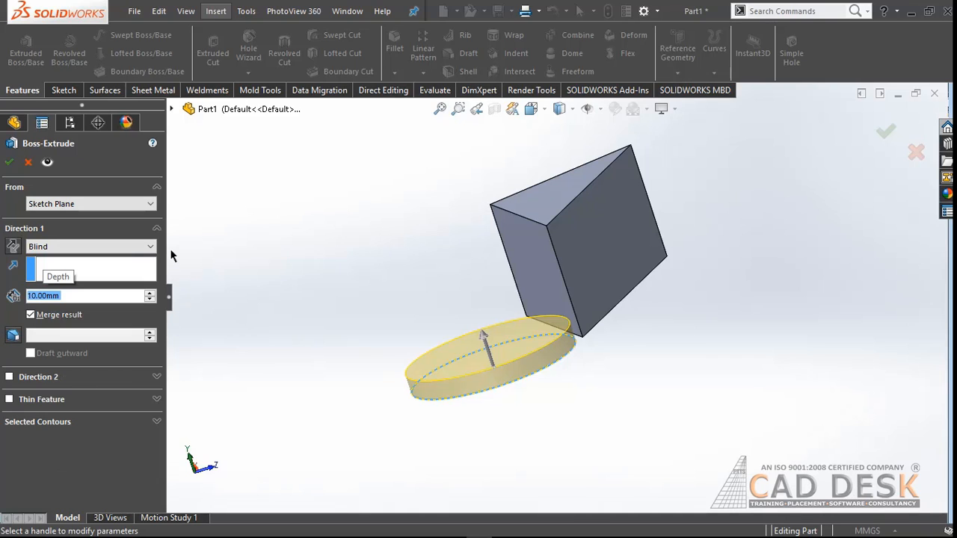
# - Change the end condition of the circle's extrusion to Mid Plane and inspect the preview on both sides of the sketch plane
pyautogui.click(149, 248)
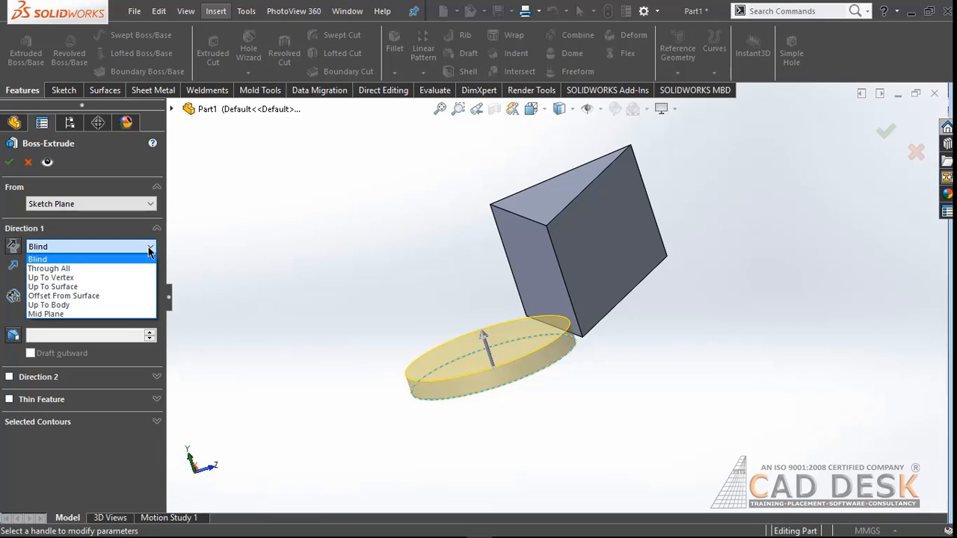
pyautogui.click(69, 314)
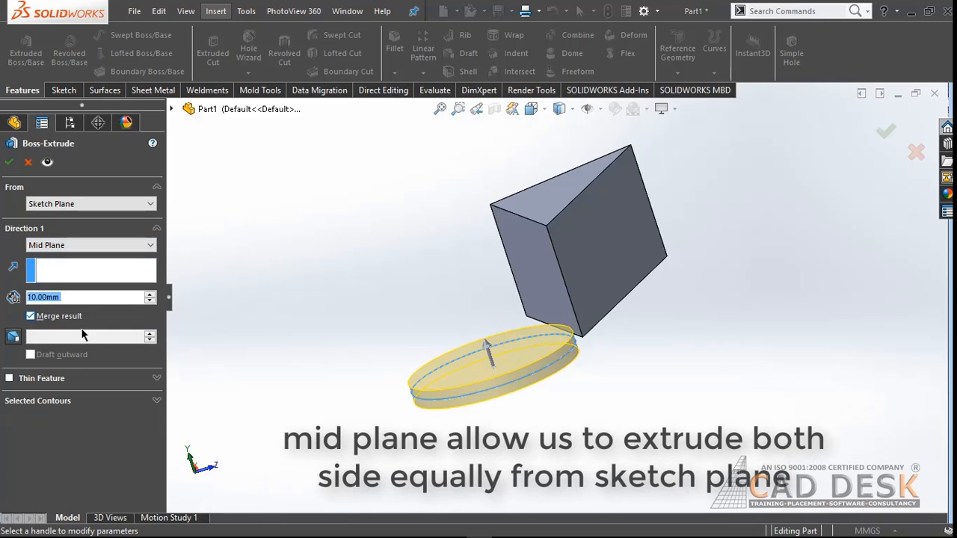
pyautogui.moveTo(507, 420); pyautogui.dragTo(484, 388, button='middle')
pyautogui.scroll(-5, 473, 359)
pyautogui.moveTo(551, 371); pyautogui.dragTo(533, 374, button='middle')
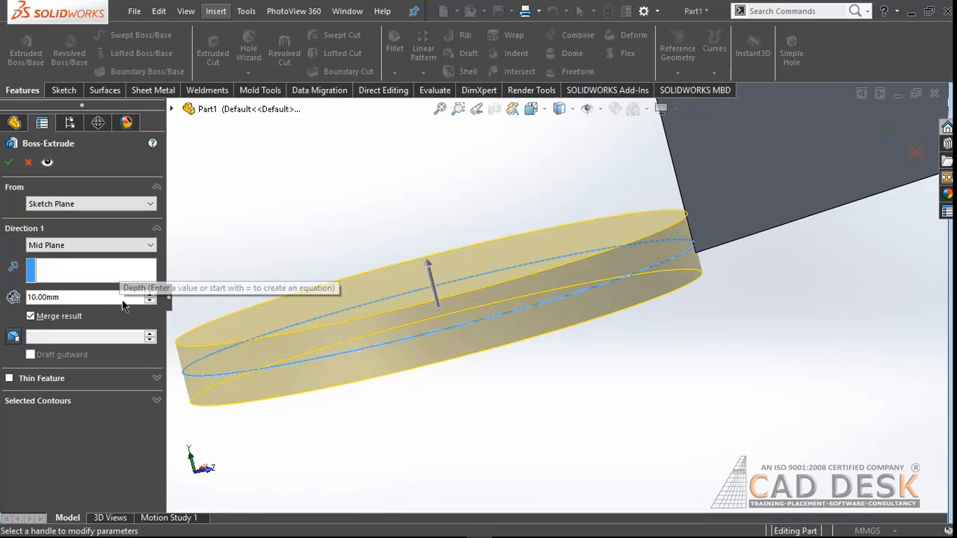
# - Set the Mid Plane depth to 30 mm and complete the cylinder
pyautogui.click(151, 296)
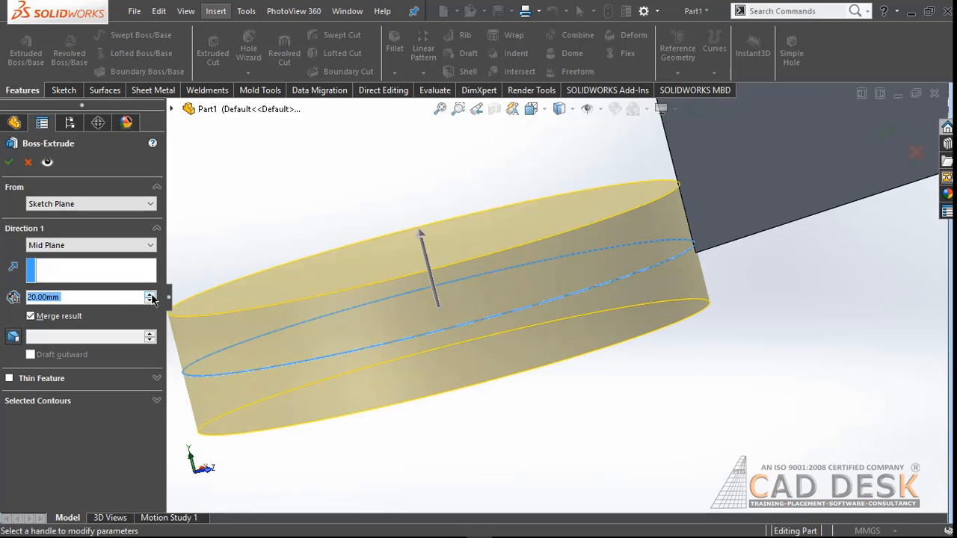
pyautogui.click(151, 296)
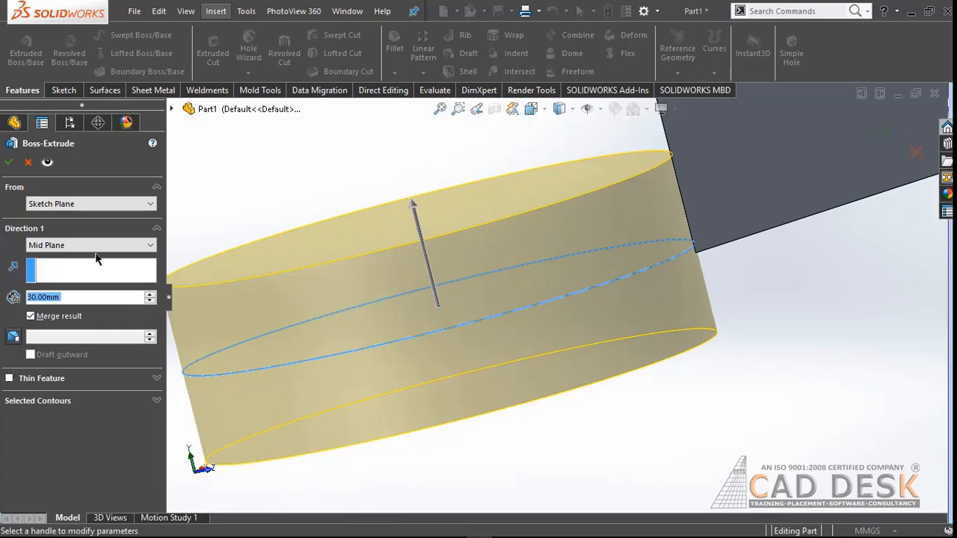
pyautogui.click(6, 164)
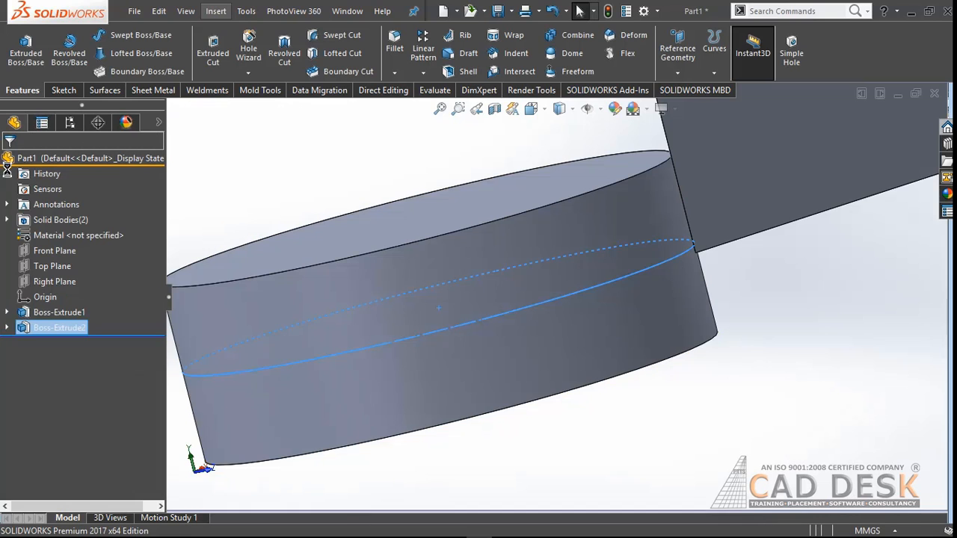
pyautogui.click(273, 177)
# - Sketch a center rectangle about 43 mm wide on the prism's top face, centred at about X -15, Y 36 mm, and finish the sketch
pyautogui.scroll(6, 352, 217)
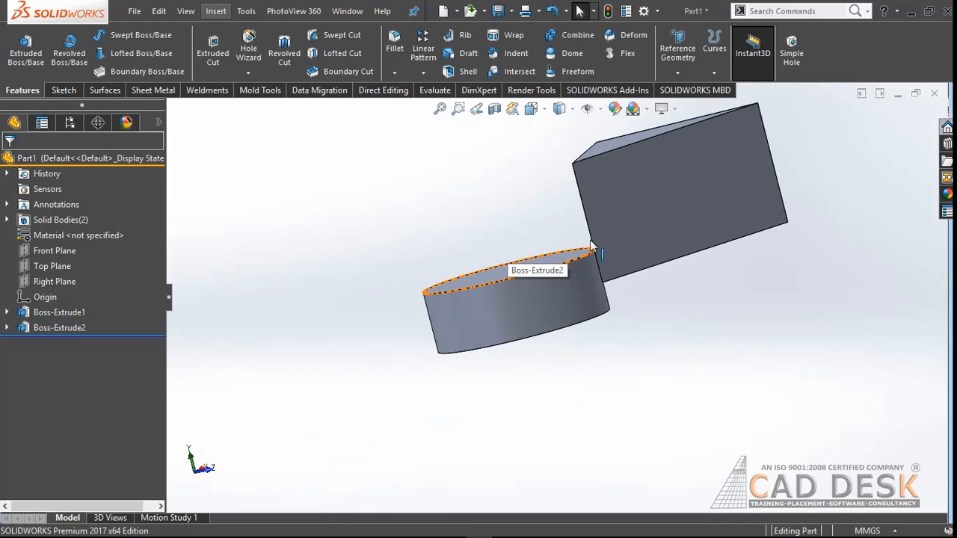
pyautogui.moveTo(657, 232); pyautogui.dragTo(624, 306, button='middle')
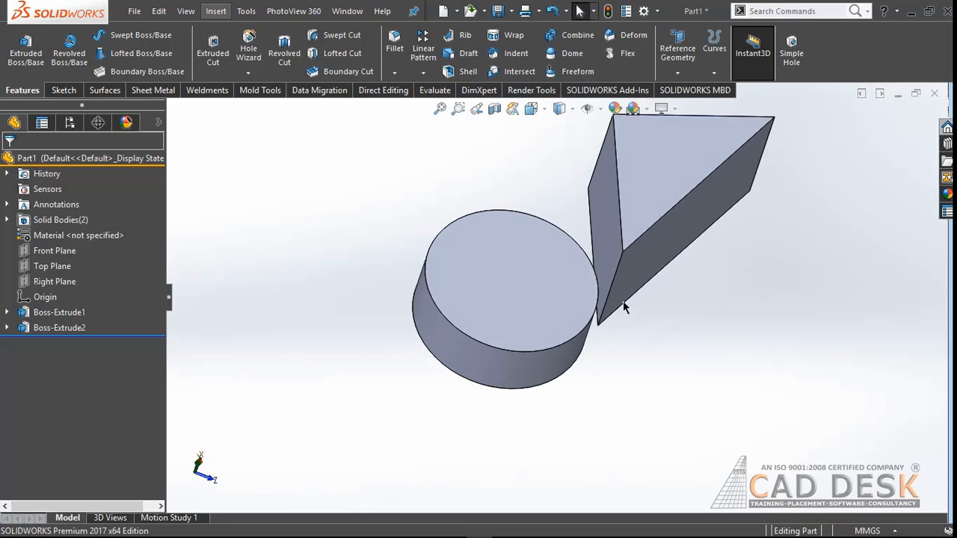
pyautogui.click(60, 91)
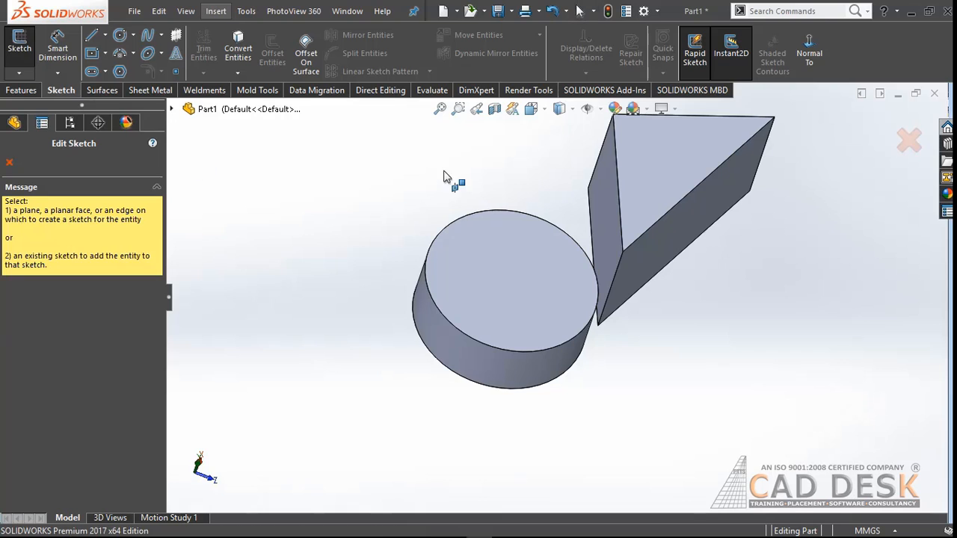
pyautogui.click(645, 170)
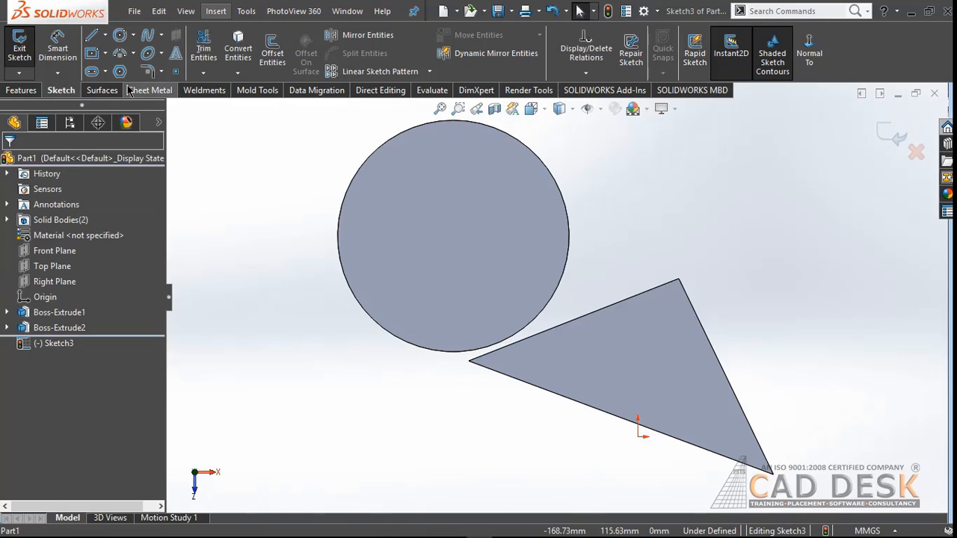
pyautogui.click(92, 55)
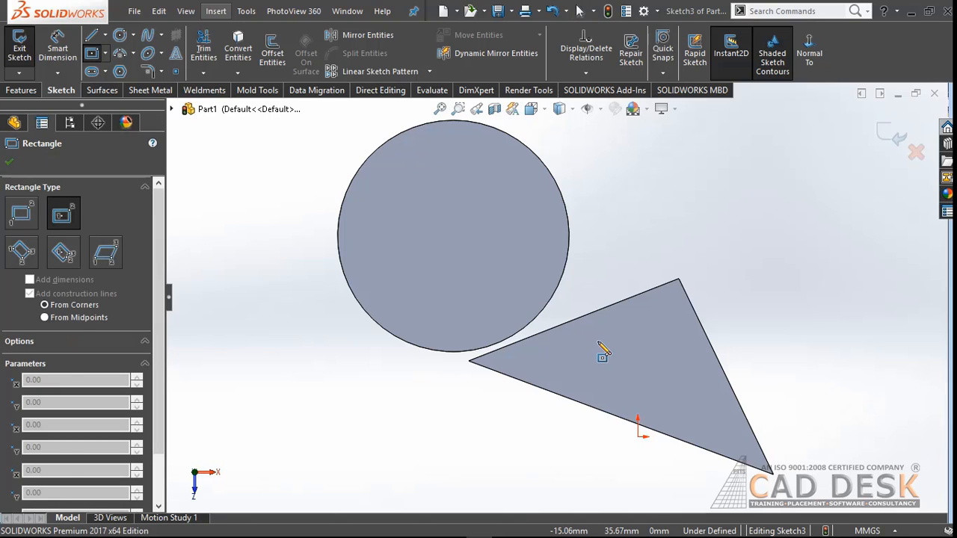
pyautogui.click(598, 341)
pyautogui.click(655, 403)
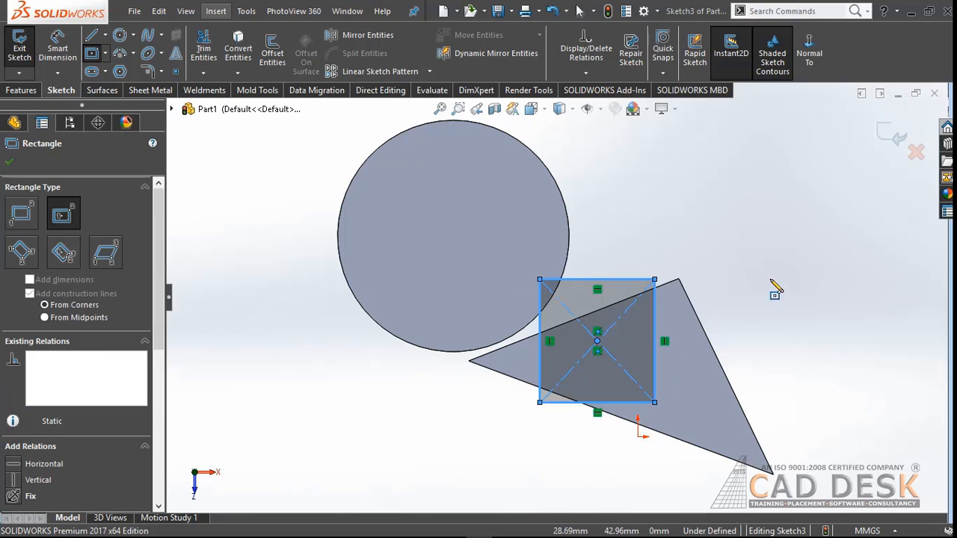
pyautogui.click(890, 138)
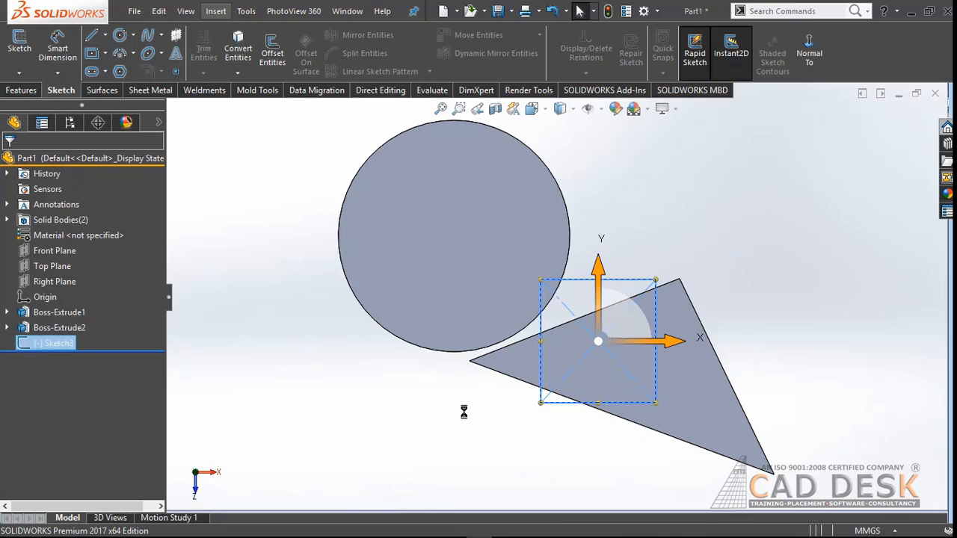
pyautogui.click(398, 384)
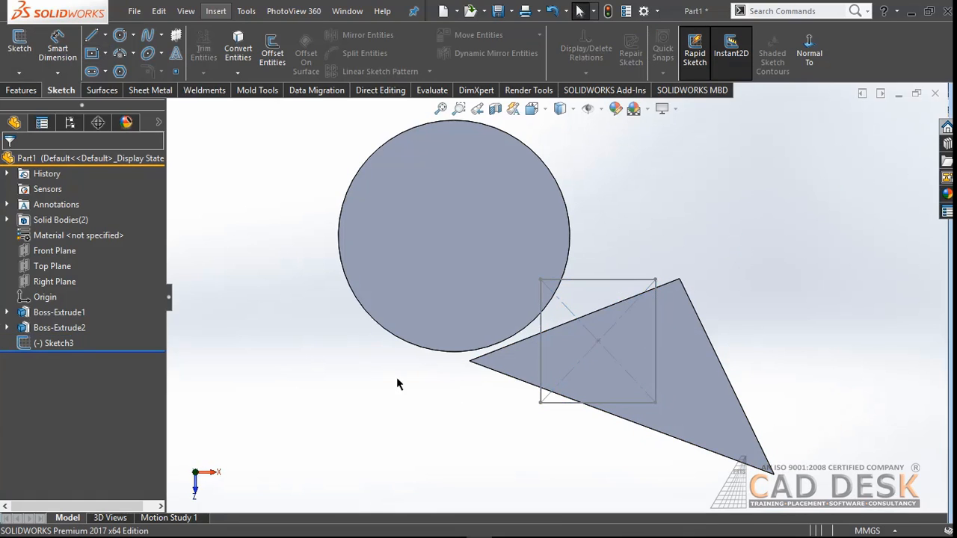
# - Extrude the rectangle sketch on top of the prism with a Blind depth of 30 mm
pyautogui.click(21, 90)
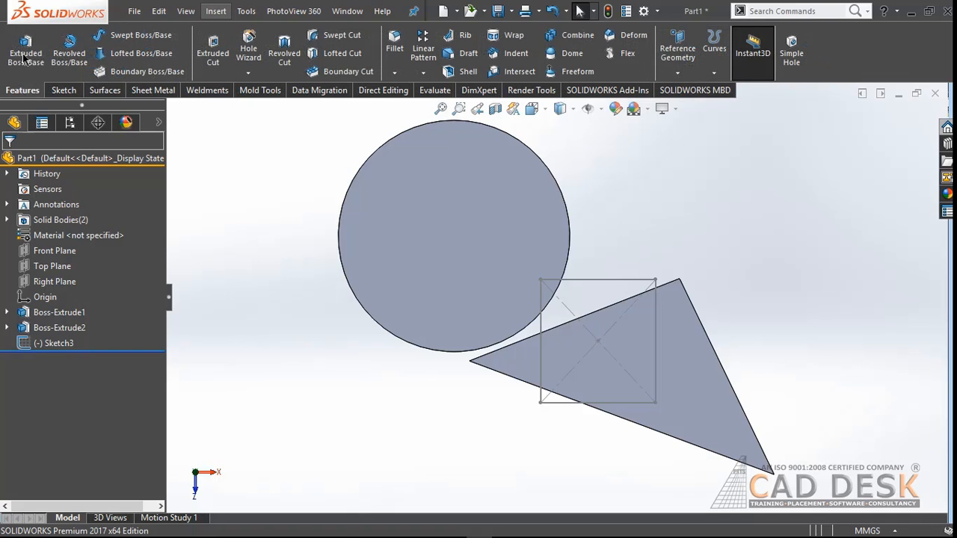
pyautogui.click(26, 48)
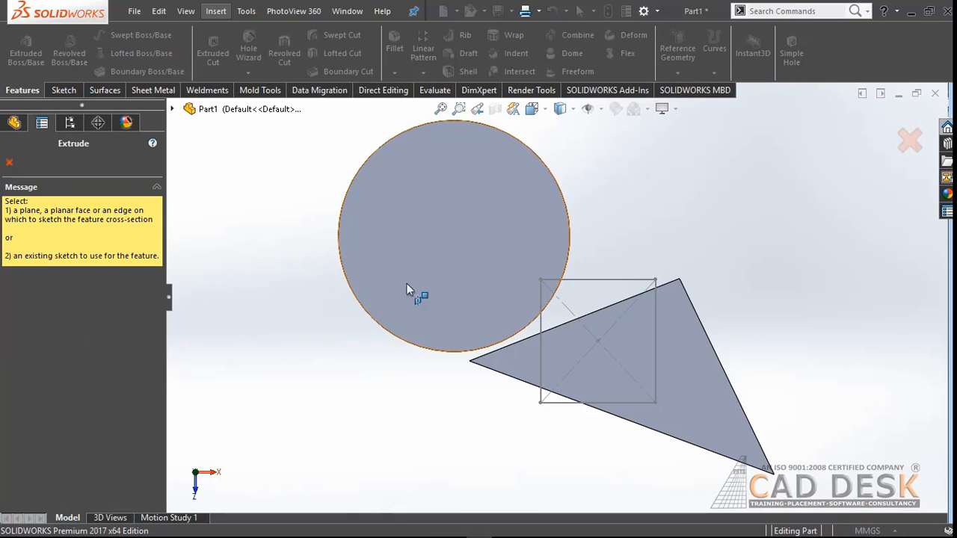
pyautogui.click(557, 279)
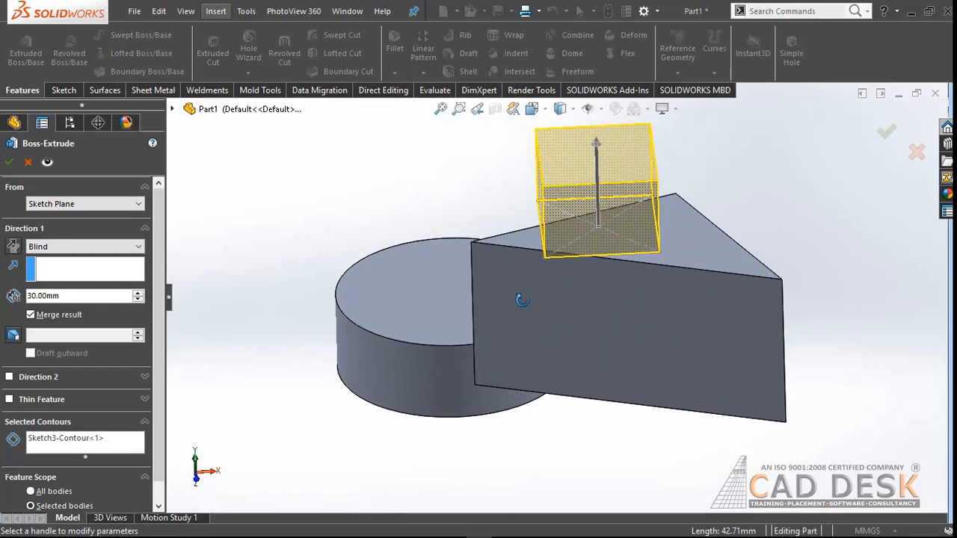
pyautogui.click(11, 163)
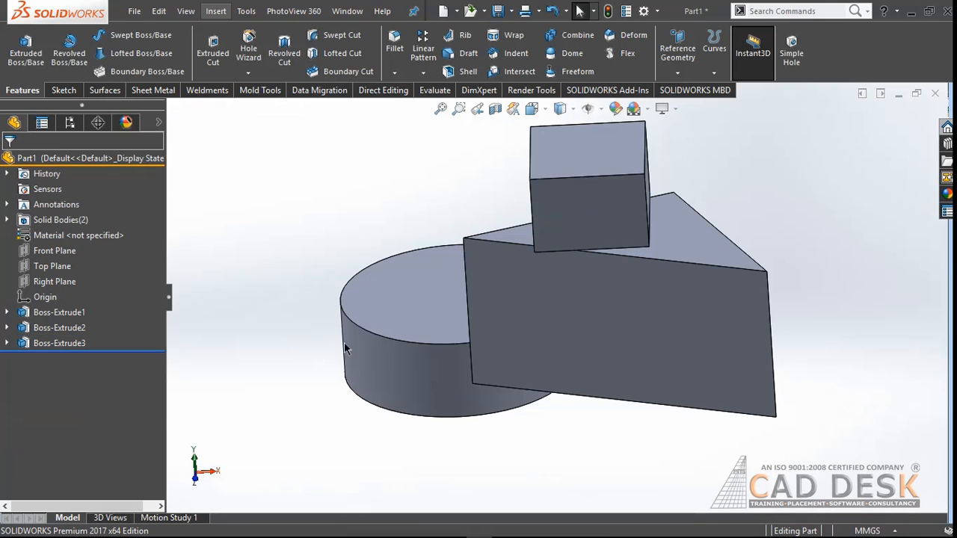
# - Sketch a small center rectangle on the cylinder's top face, level with the circle's centre and offset towards its negative X side
pyautogui.moveTo(344, 348); pyautogui.dragTo(611, 390, button='middle')
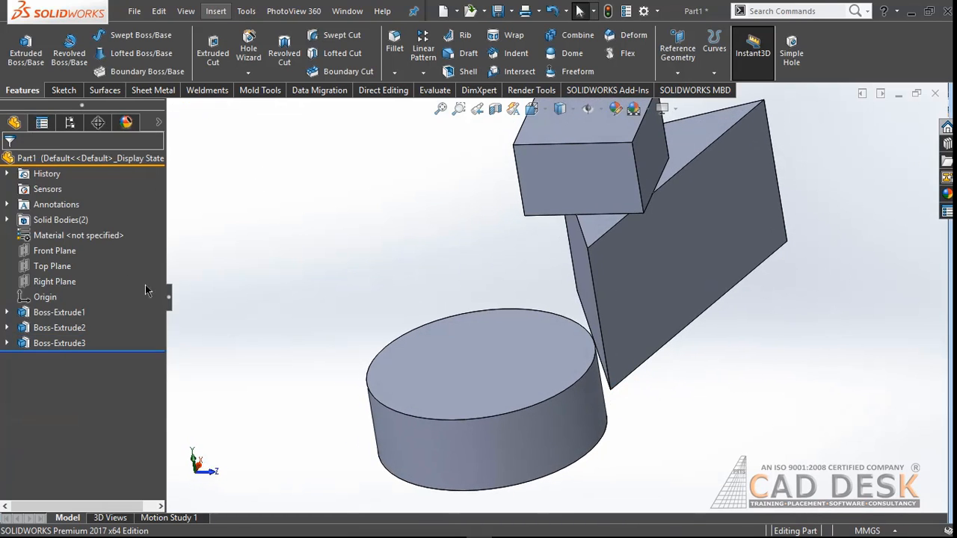
pyautogui.click(472, 379)
pyautogui.click(534, 337)
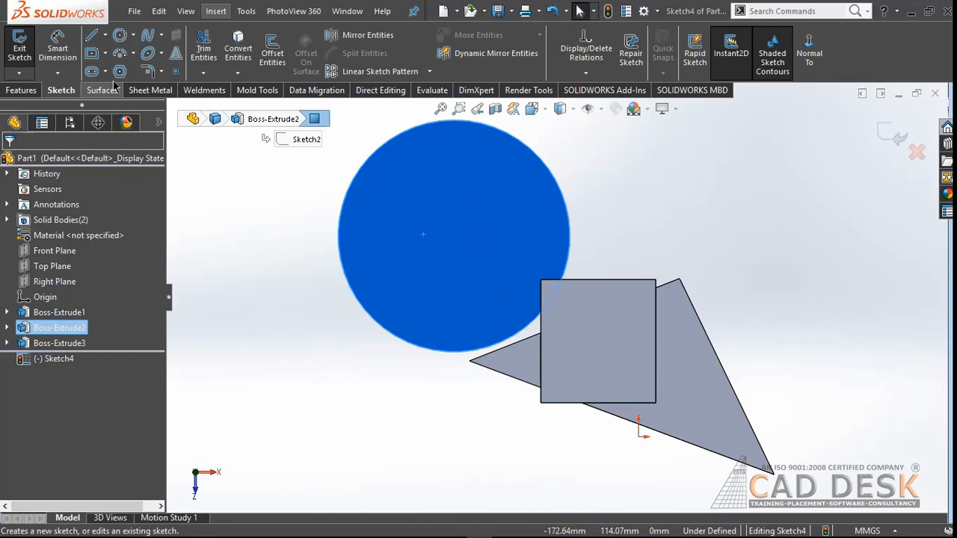
pyautogui.click(91, 54)
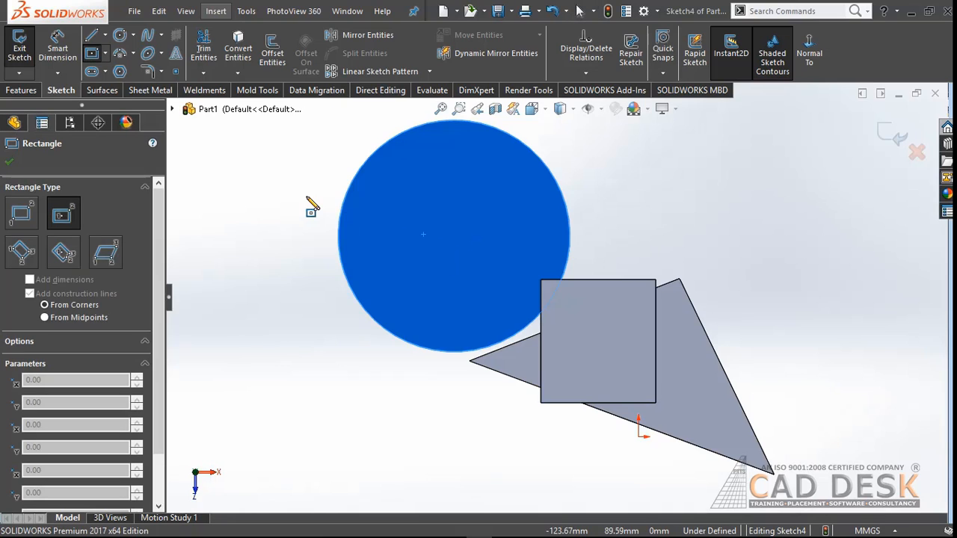
pyautogui.click(389, 236)
pyautogui.click(420, 267)
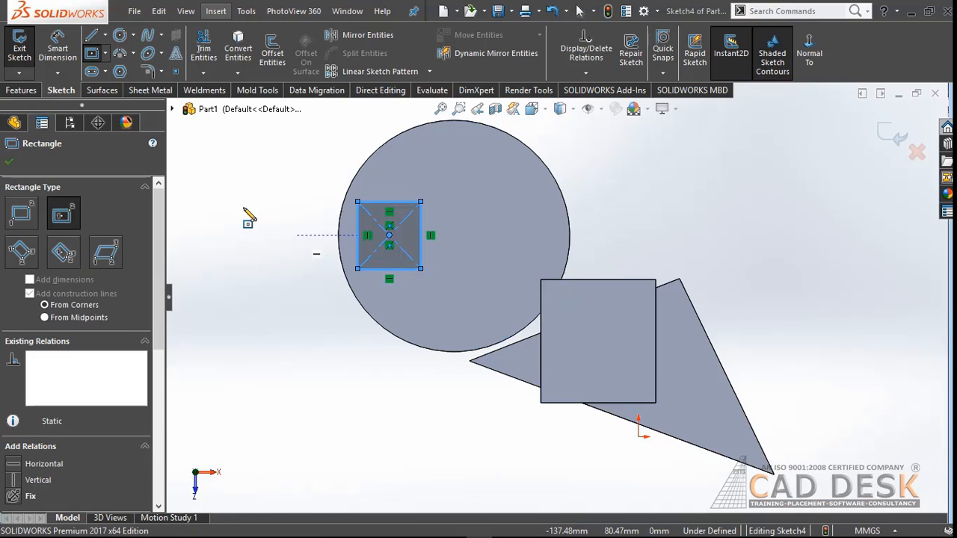
pyautogui.click(7, 166)
# - Set up an Extruded Boss/Base from the small rectangle with the Through All end condition and view the preview from the front
pyautogui.click(20, 48)
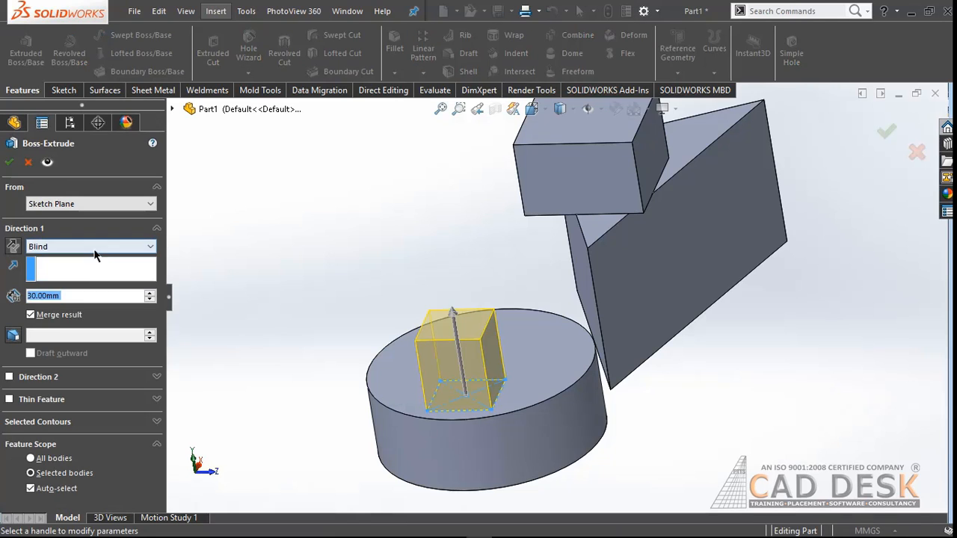
pyautogui.click(95, 247)
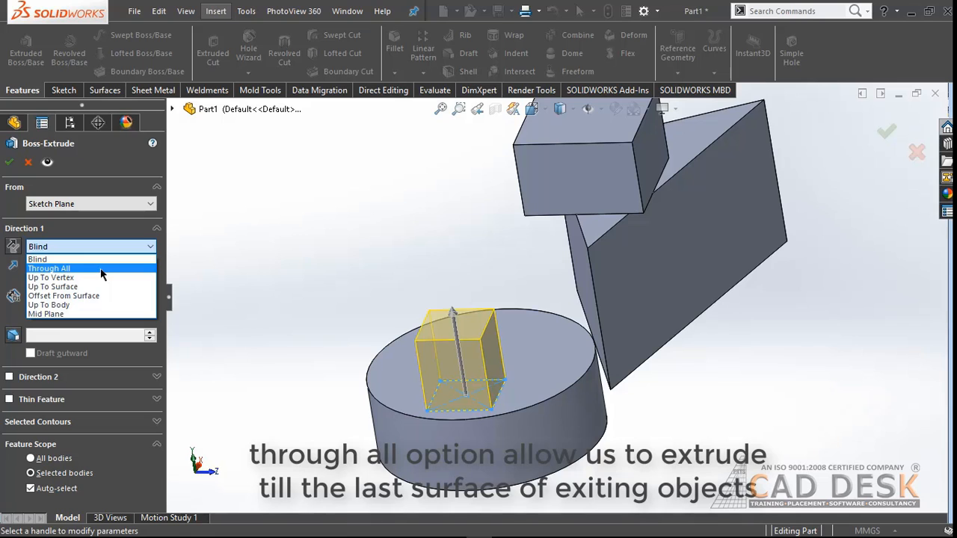
pyautogui.click(101, 269)
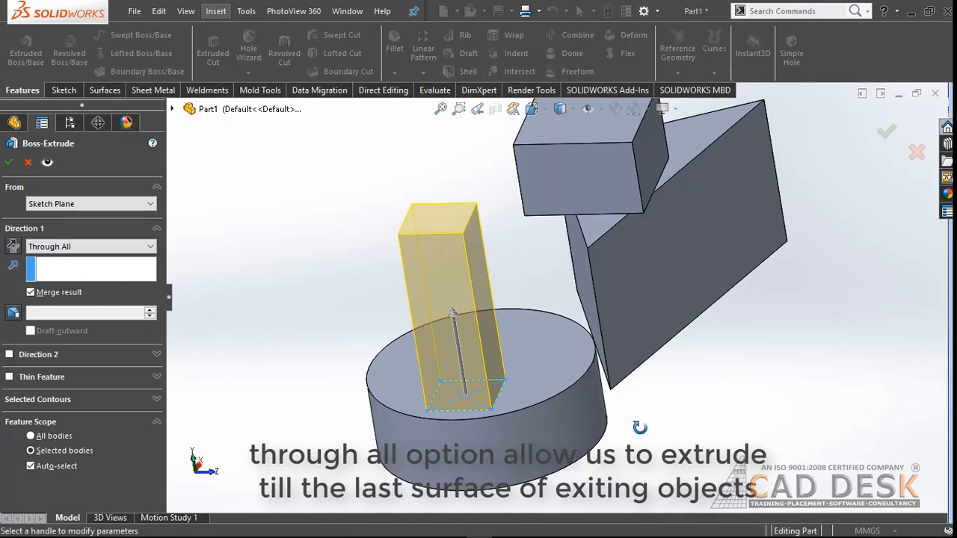
pyautogui.moveTo(639, 428); pyautogui.dragTo(616, 449, button='middle')
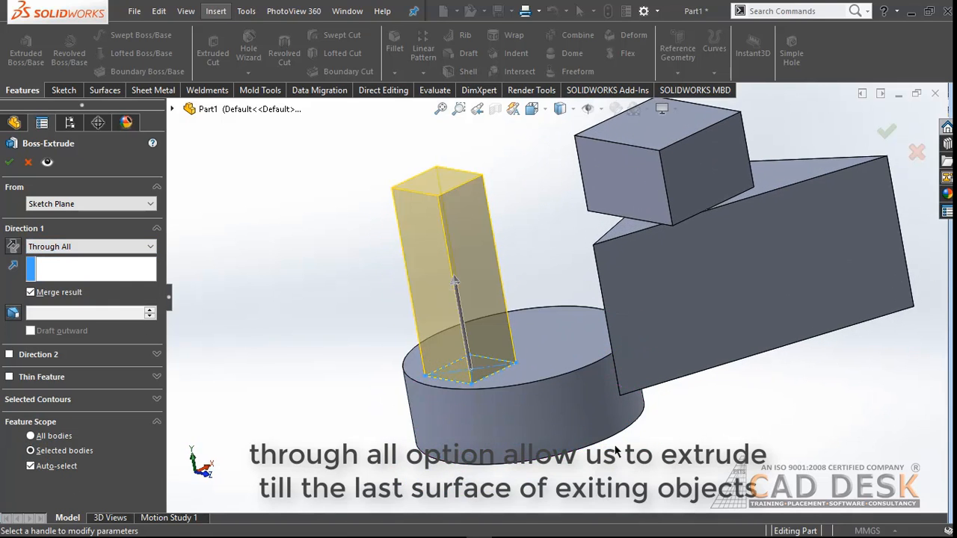
pyautogui.press('space')
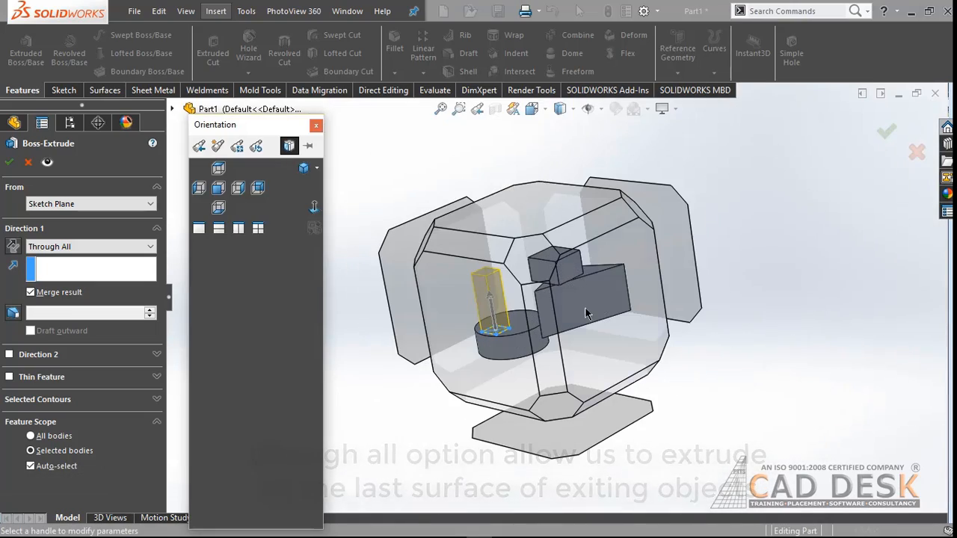
pyautogui.click(585, 306)
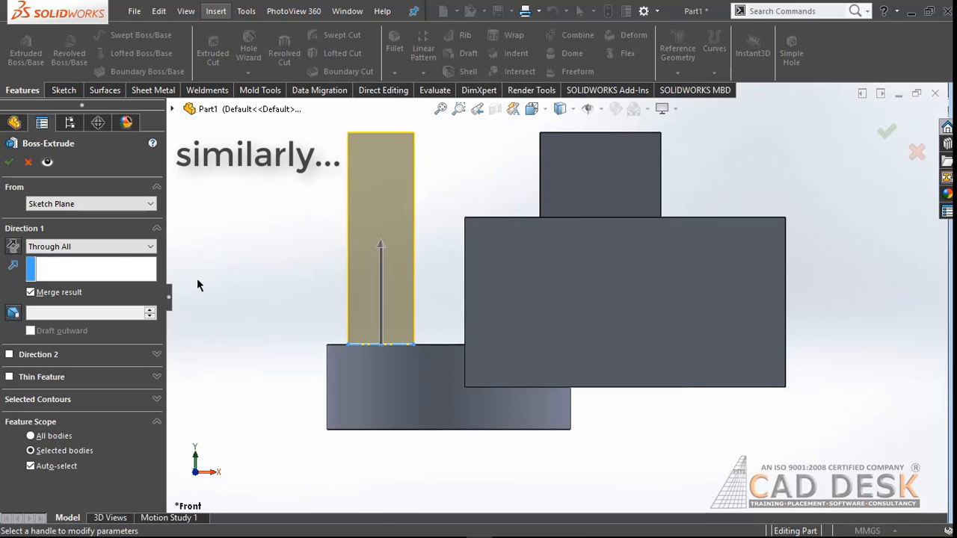
# - Try the Up To Vertex end condition with the lower corner of the block on the prism, then clear the vertex
pyautogui.click(115, 247)
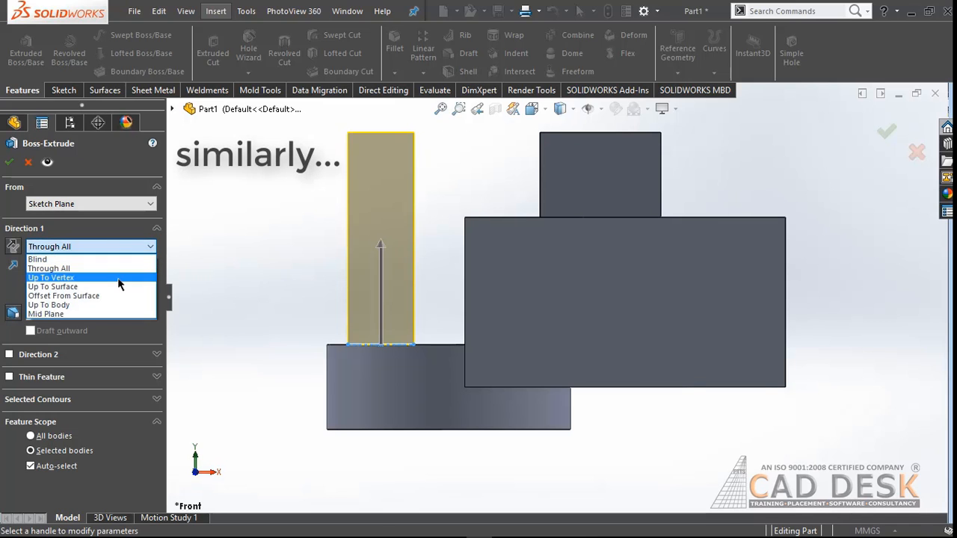
pyautogui.click(117, 277)
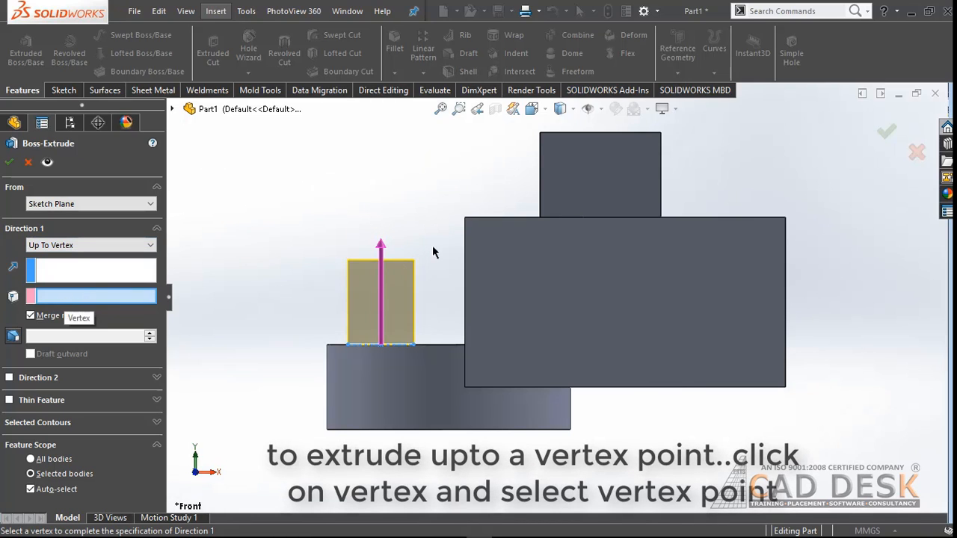
pyautogui.click(539, 219)
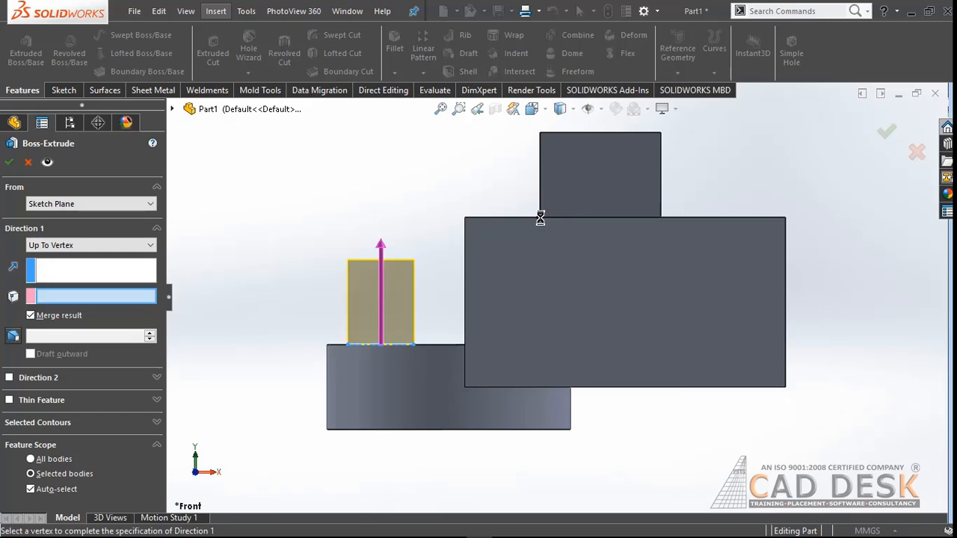
pyautogui.rightClick(120, 299)
pyautogui.click(132, 307)
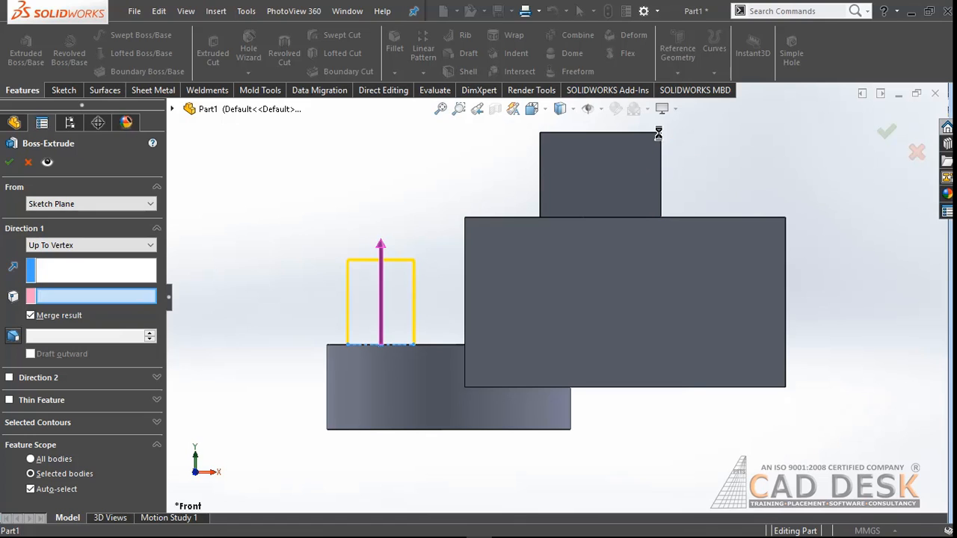
# - Try the block's upper corner farthest from the cylinder as the end vertex, then remove it from the selection
pyautogui.click(659, 133)
pyautogui.rightClick(93, 299)
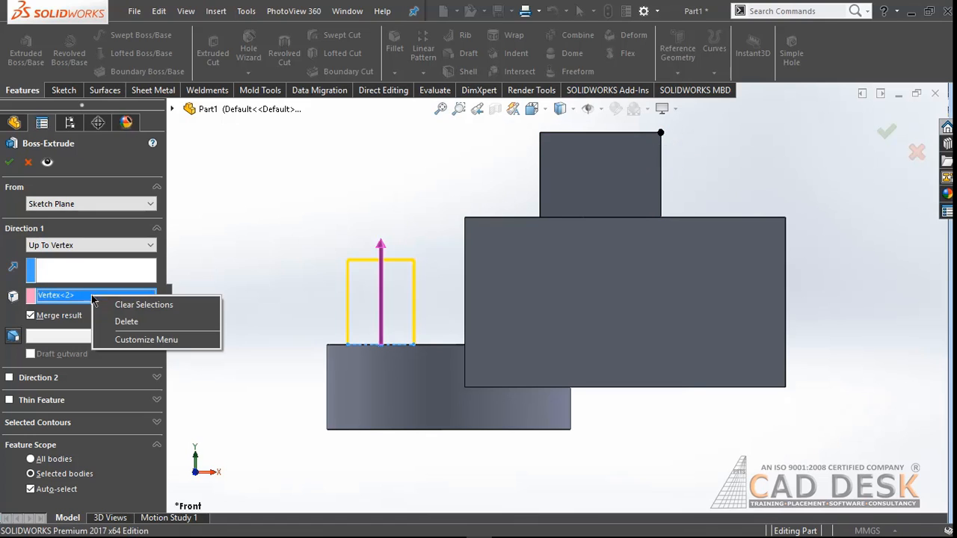
pyautogui.click(120, 322)
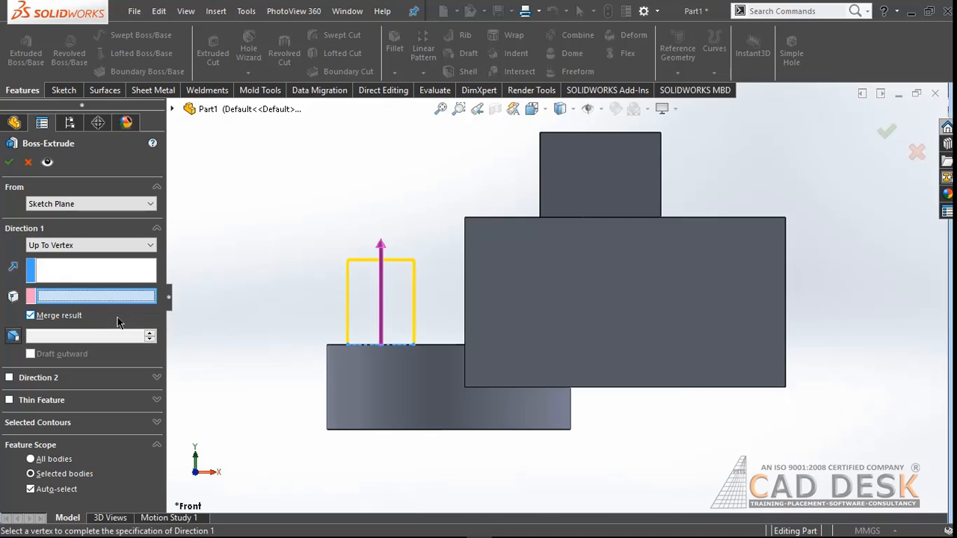
# - Try the Up To Surface end condition with the prism's top face as the limit, then clear the selected face
pyautogui.click(116, 246)
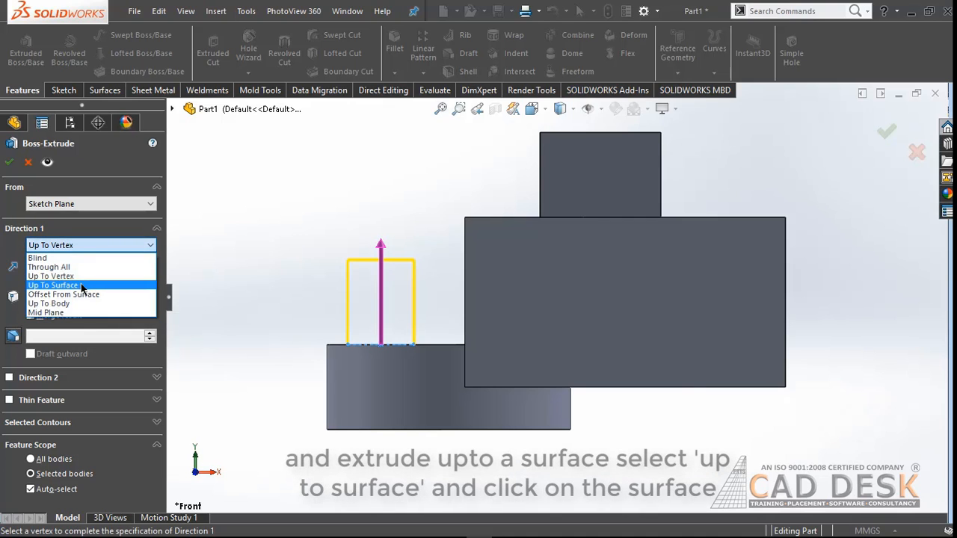
pyautogui.click(84, 286)
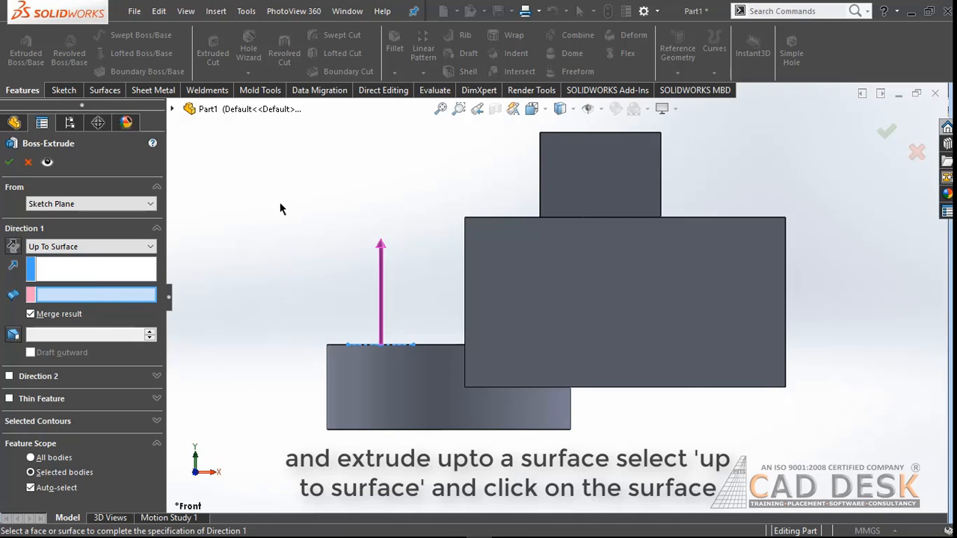
pyautogui.moveTo(280, 209); pyautogui.dragTo(305, 250, button='middle')
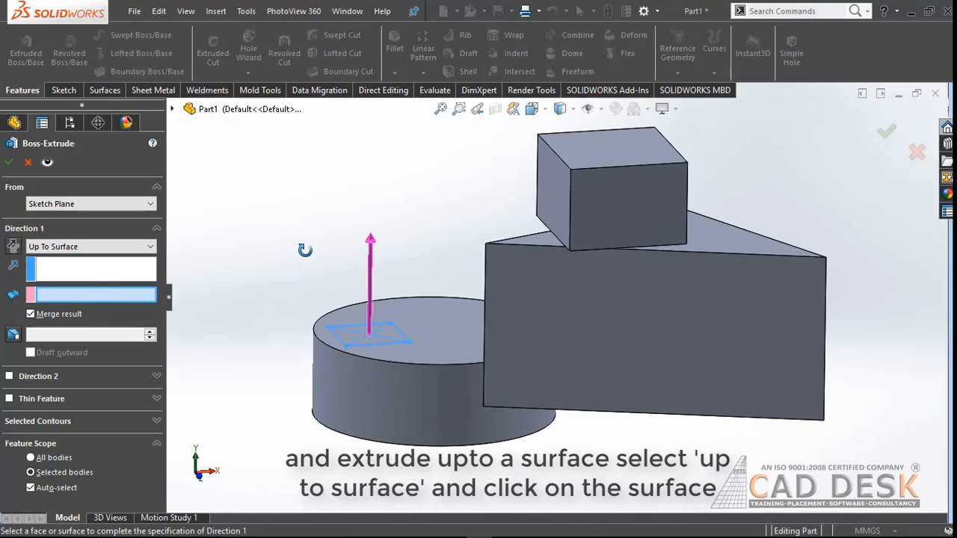
pyautogui.click(718, 224)
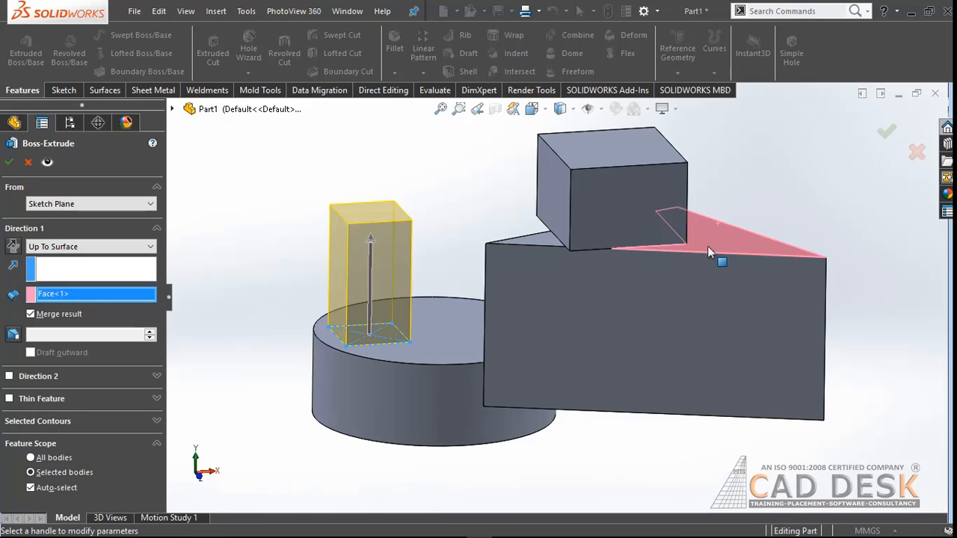
pyautogui.rightClick(100, 299)
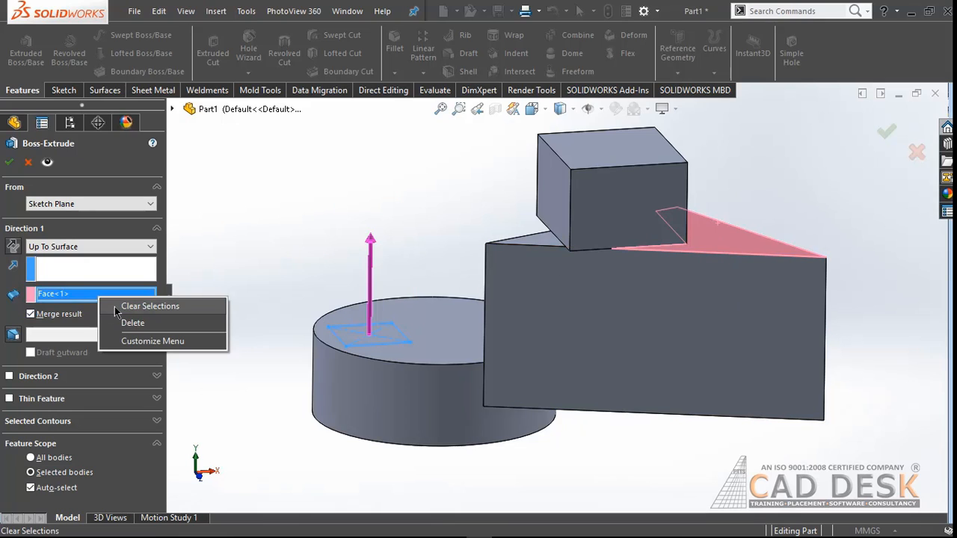
pyautogui.click(150, 307)
# - Try Offset From Surface with the top face of the block on the prism and set the offset distance to 10 mm
pyautogui.moveTo(252, 309); pyautogui.dragTo(251, 282, button='middle')
pyautogui.click(146, 248)
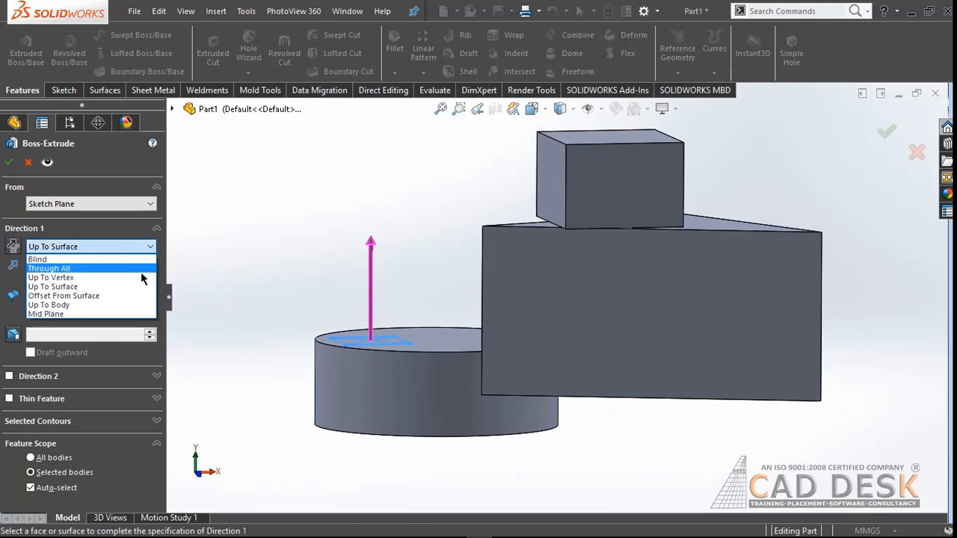
pyautogui.click(138, 296)
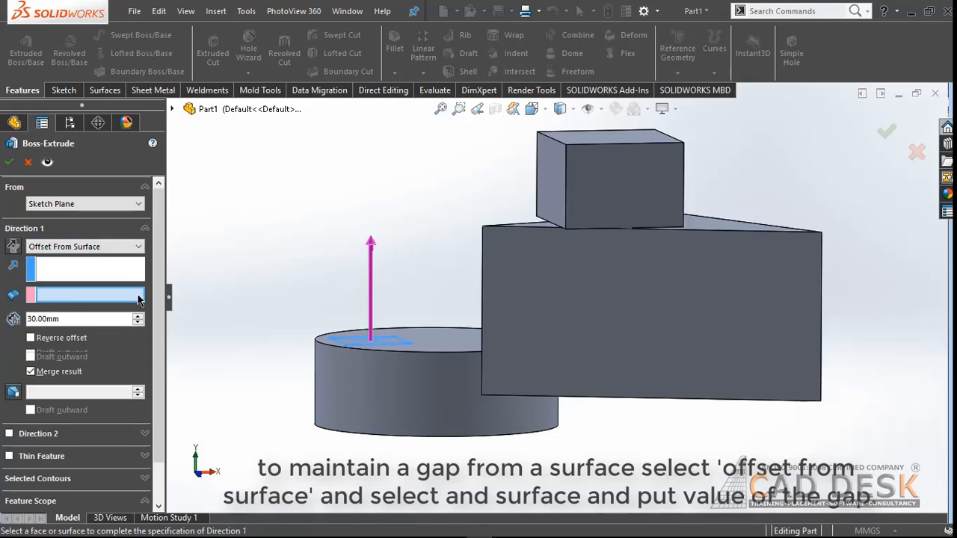
pyautogui.click(587, 141)
pyautogui.press('space')
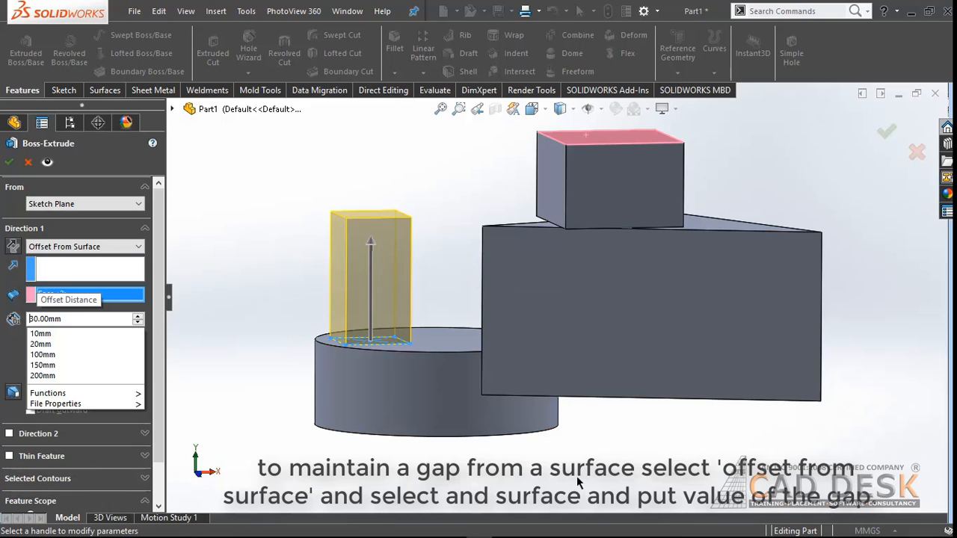
pyautogui.click(12, 363)
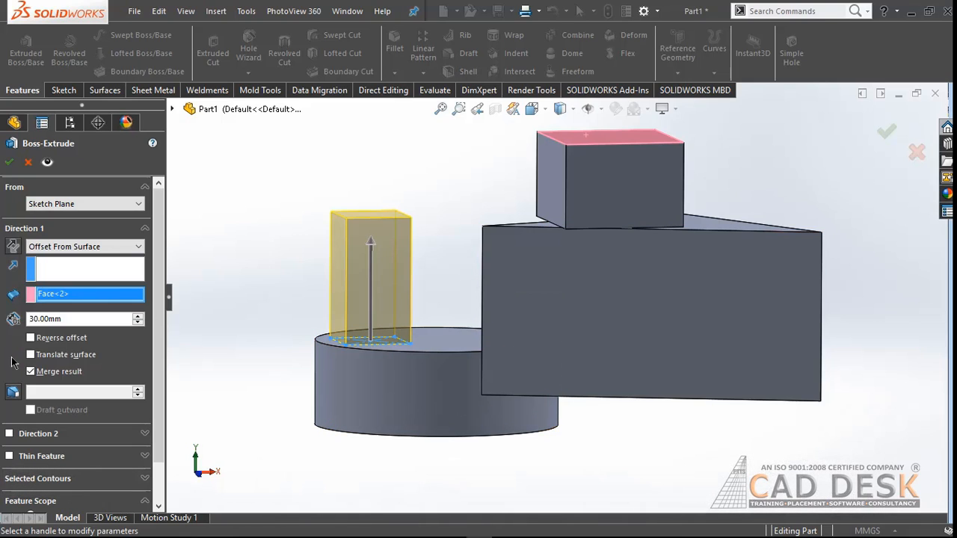
pyautogui.press('space')
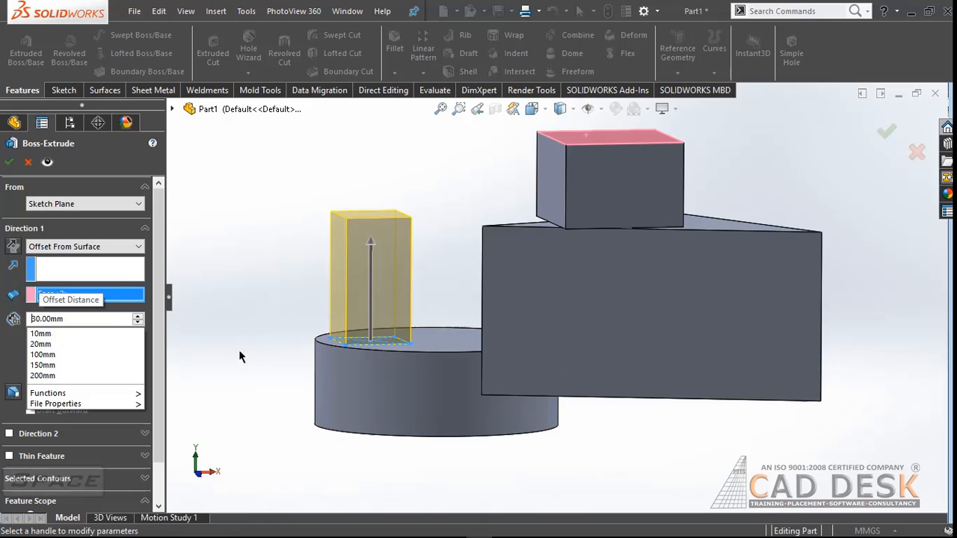
pyautogui.moveTo(114, 319); pyautogui.dragTo(6, 321)
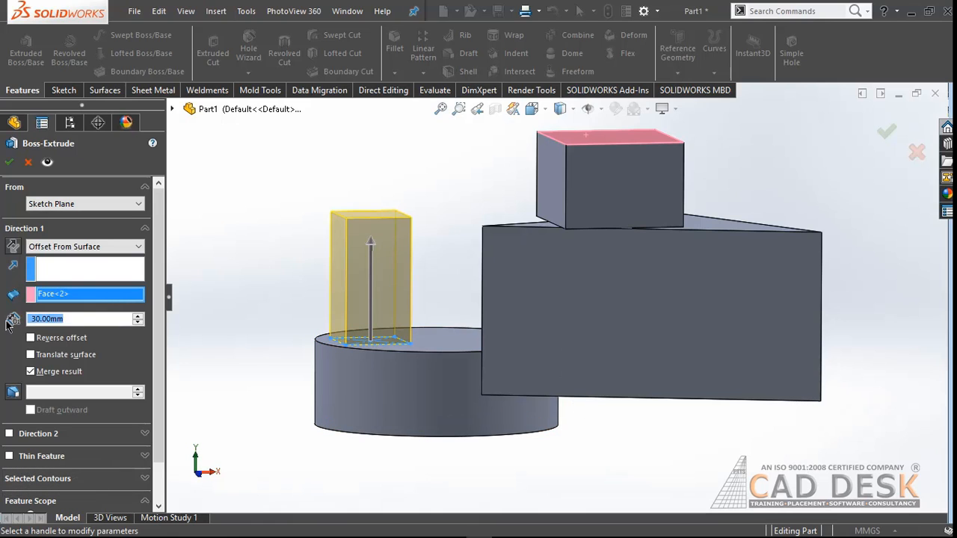
pyautogui.write('10')
pyautogui.press('Return')
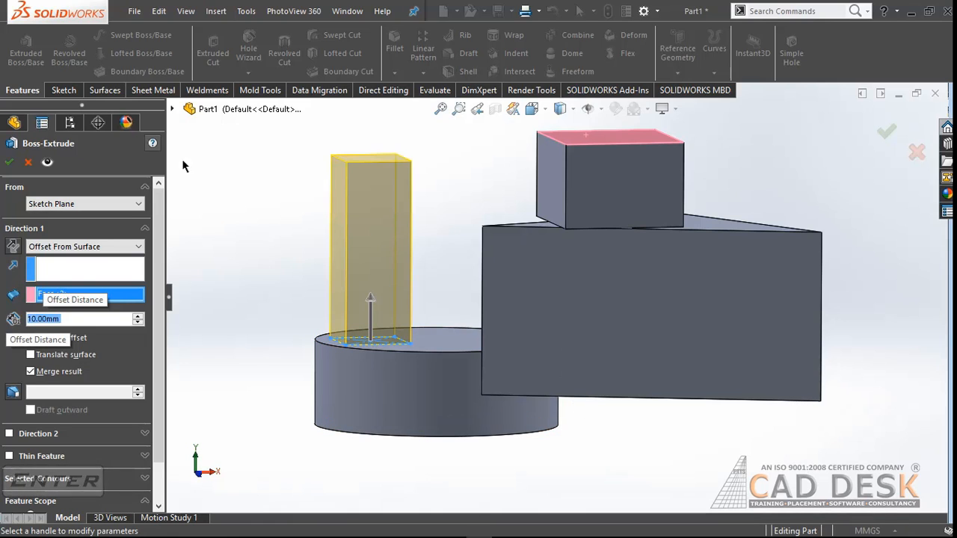
# - View the preview from the front and try offset distances of 1 mm and 0
pyautogui.click(532, 110)
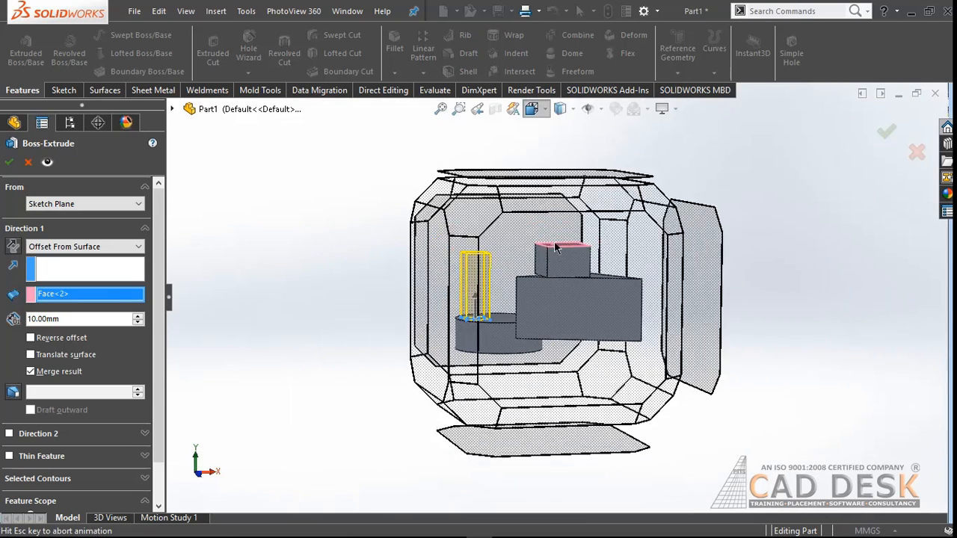
pyautogui.click(570, 298)
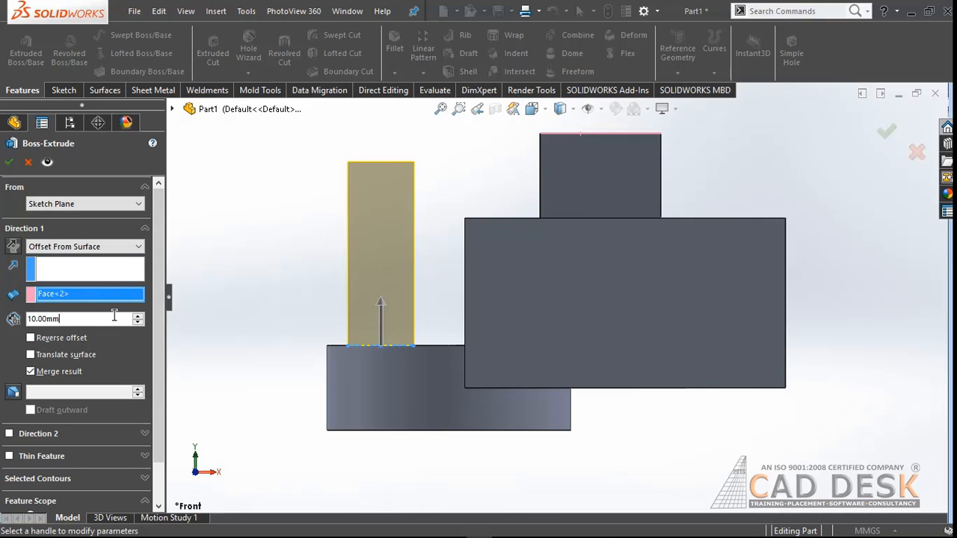
pyautogui.moveTo(113, 315); pyautogui.dragTo(11, 322)
pyautogui.write('1')
pyautogui.press('Return')
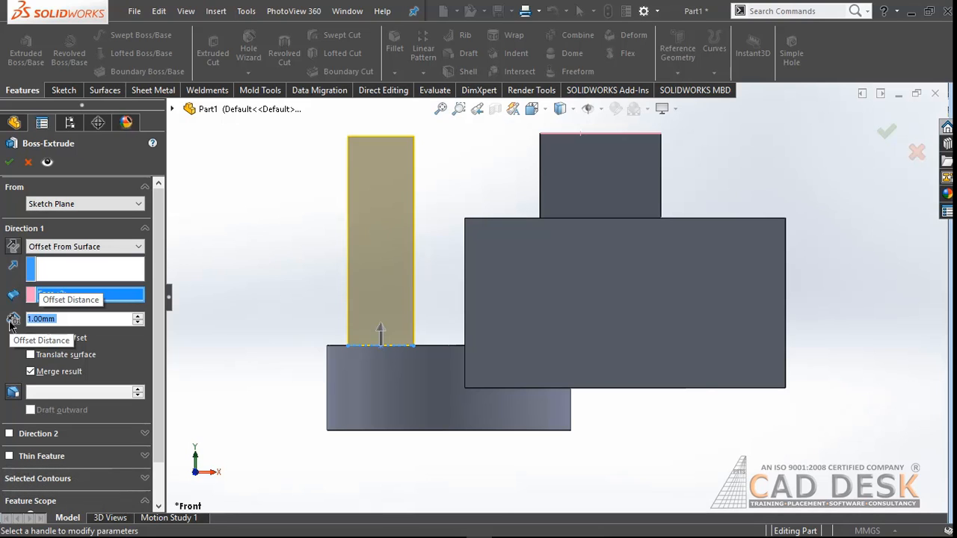
pyautogui.write('0')
pyautogui.press('Return')
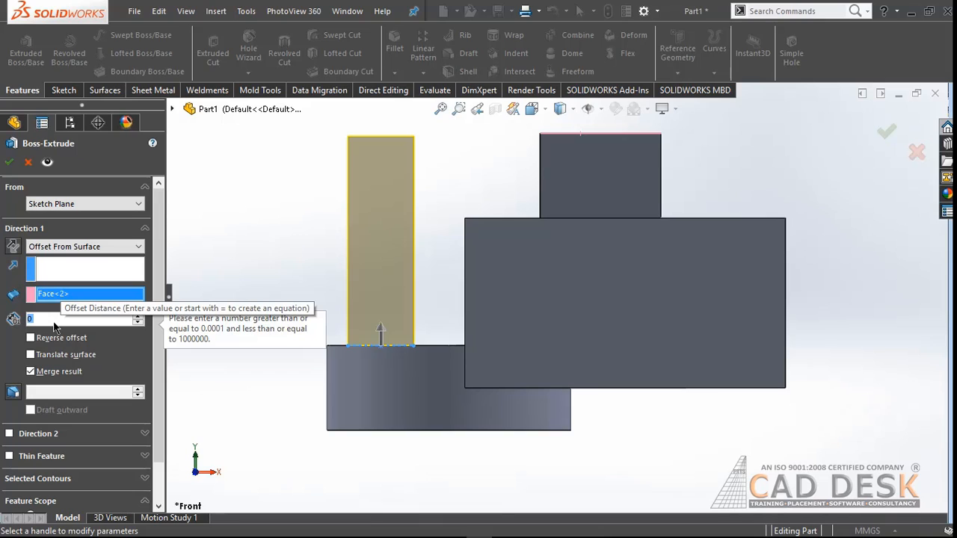
# - Preview the extrusion with offset distances of 20, 30 and 40 mm, then leave the extrusion without creating it
pyautogui.write('20')
pyautogui.press('Return')
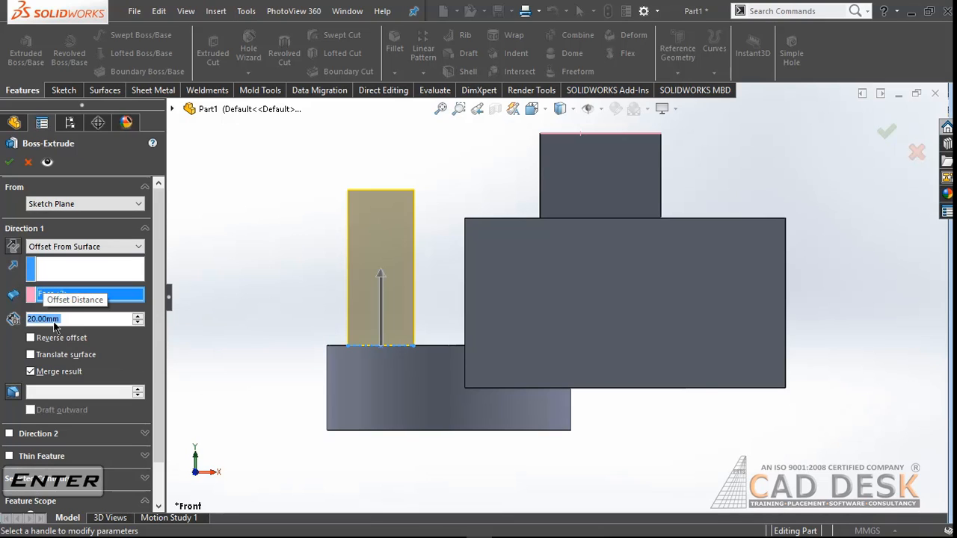
pyautogui.write('30')
pyautogui.press('Return')
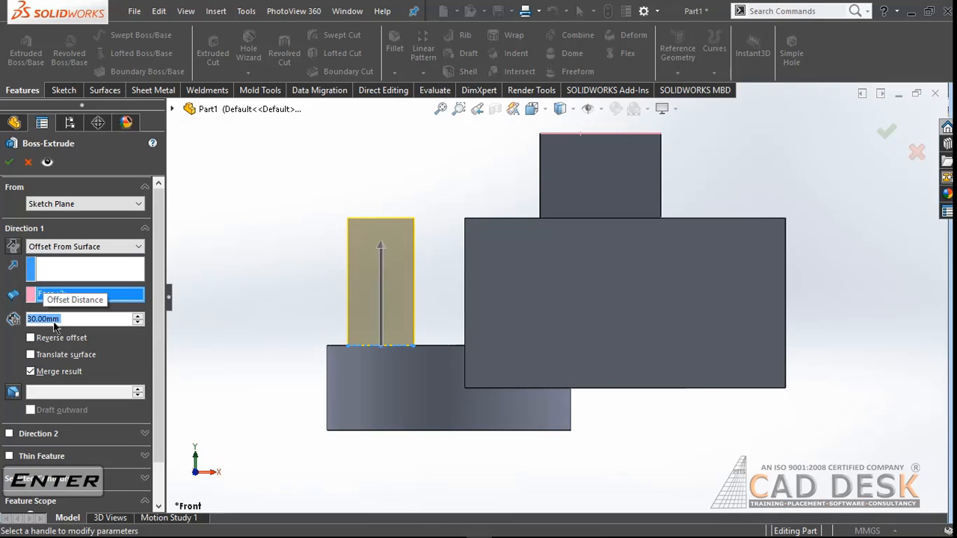
pyautogui.write('40')
pyautogui.press('Return')
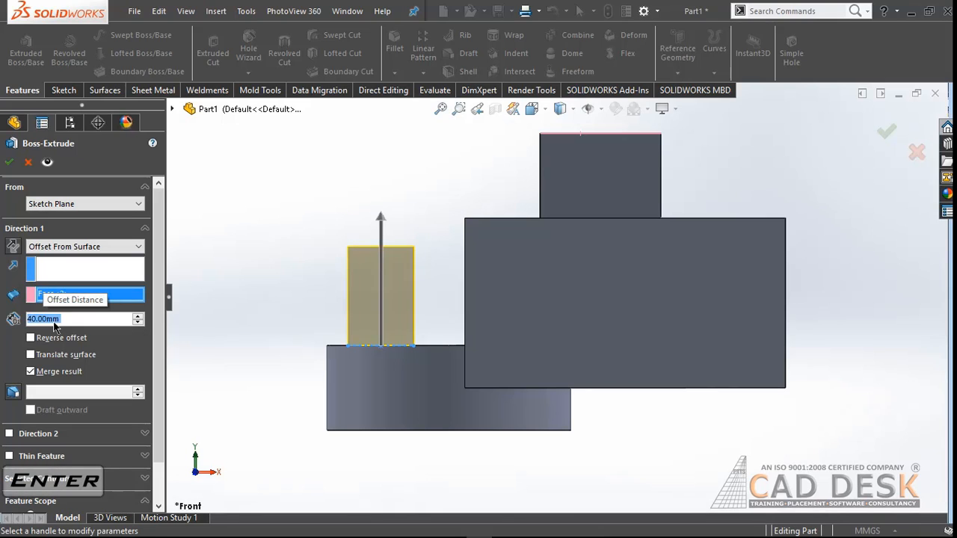
pyautogui.click(84, 247)
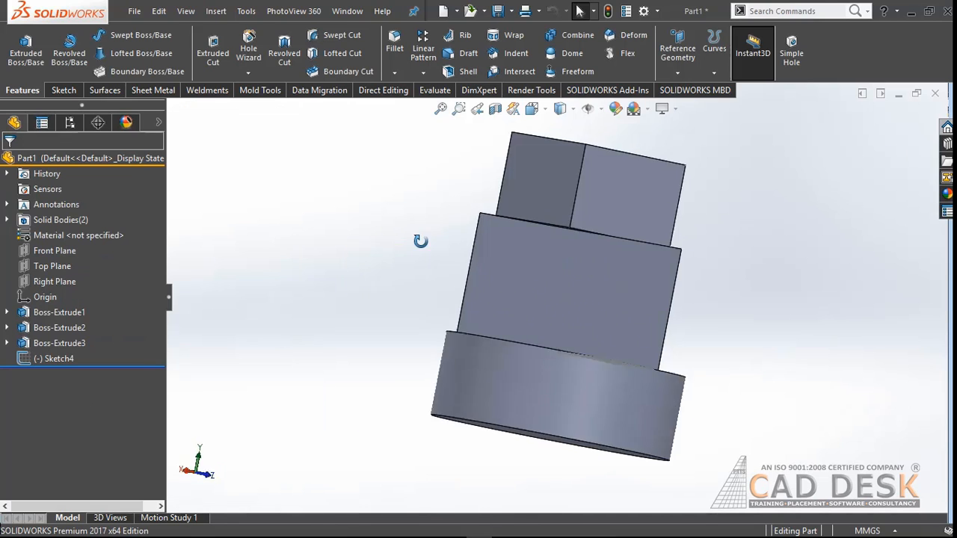
# - Sketch a small circle on the prism's side face nearest the cylinder and finish the sketch
pyautogui.moveTo(421, 243); pyautogui.dragTo(463, 326, button='middle')
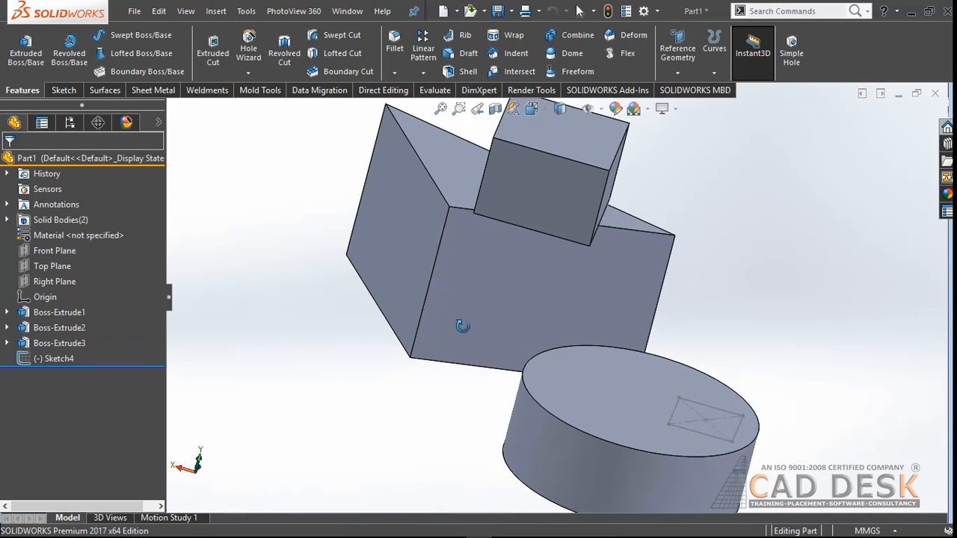
pyautogui.click(440, 290)
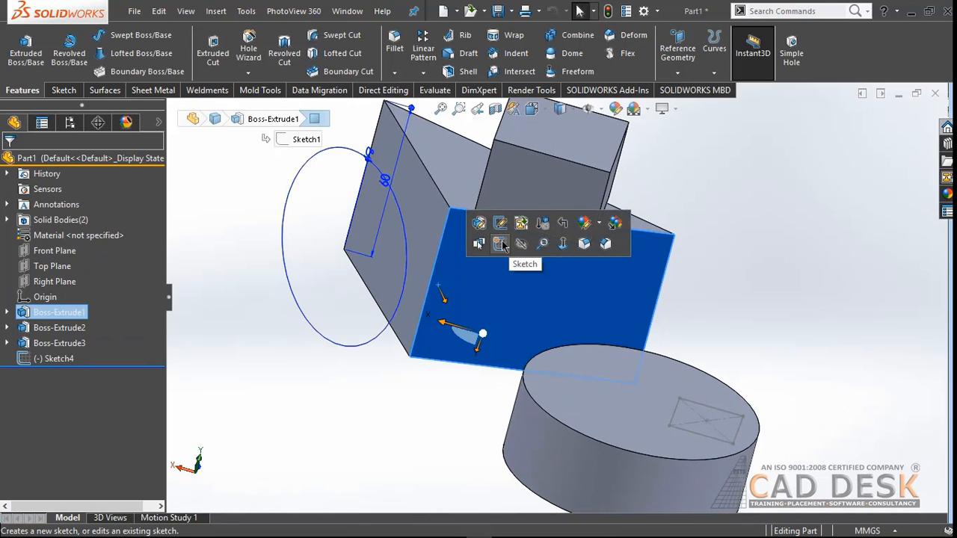
pyautogui.click(500, 244)
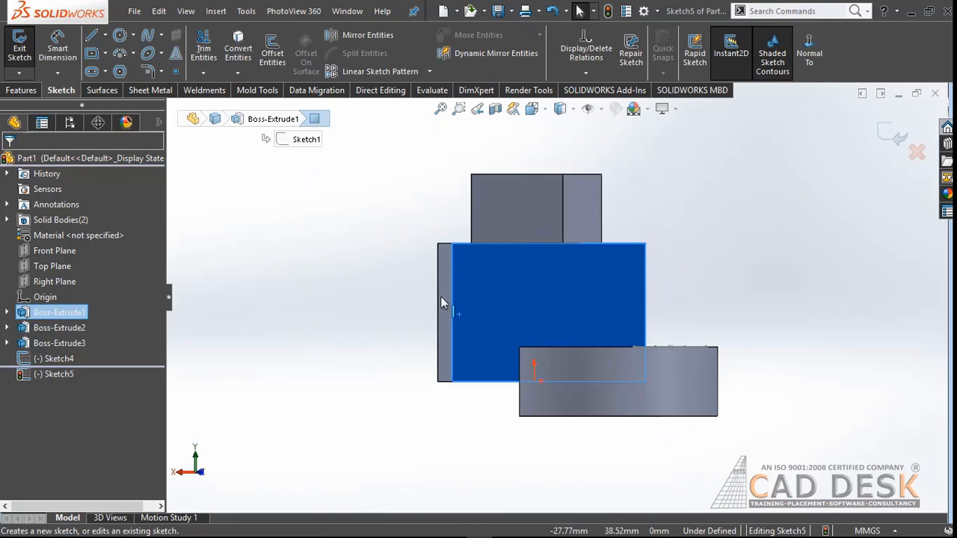
pyautogui.click(357, 281)
pyautogui.click(120, 36)
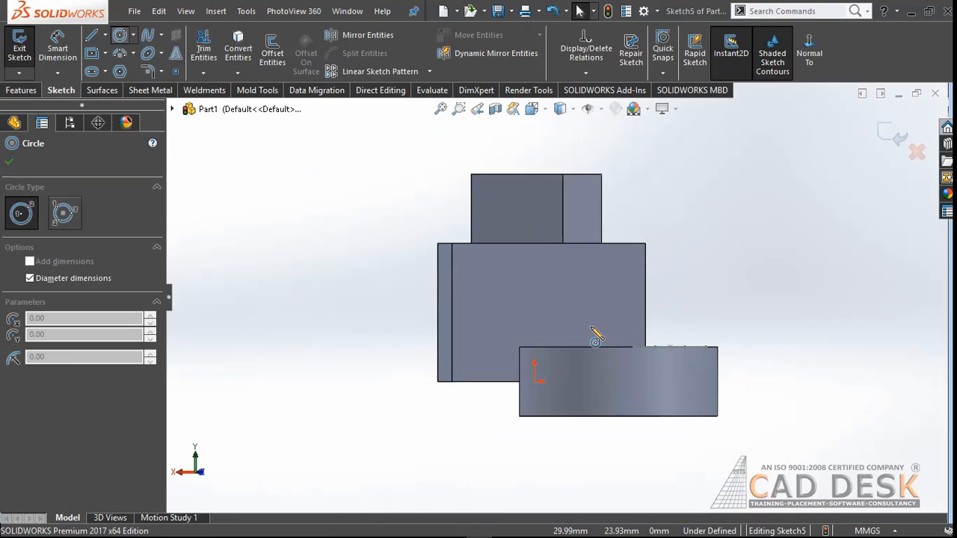
pyautogui.click(525, 314)
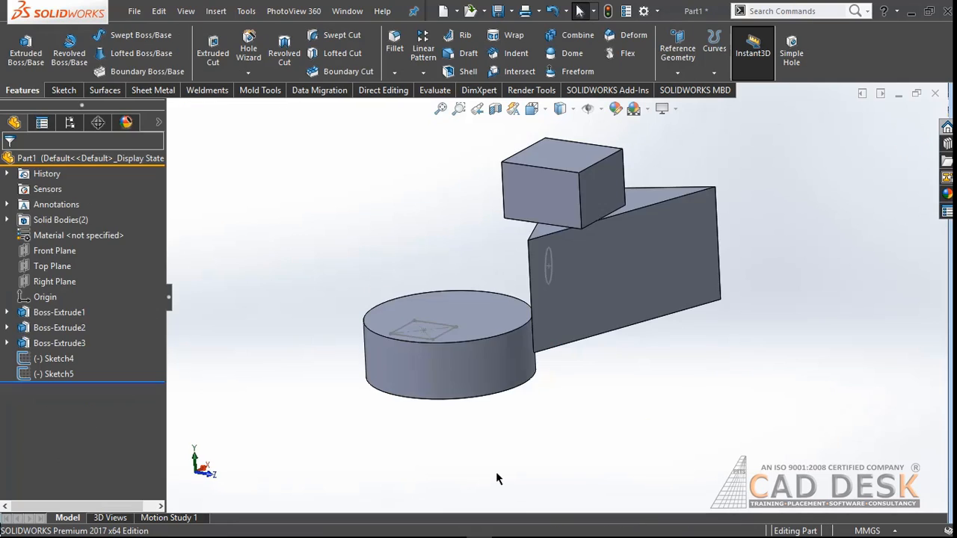
# - Set the cylinder's extrusion height to 80 mm
pyautogui.moveTo(496, 472); pyautogui.dragTo(555, 451, button='middle')
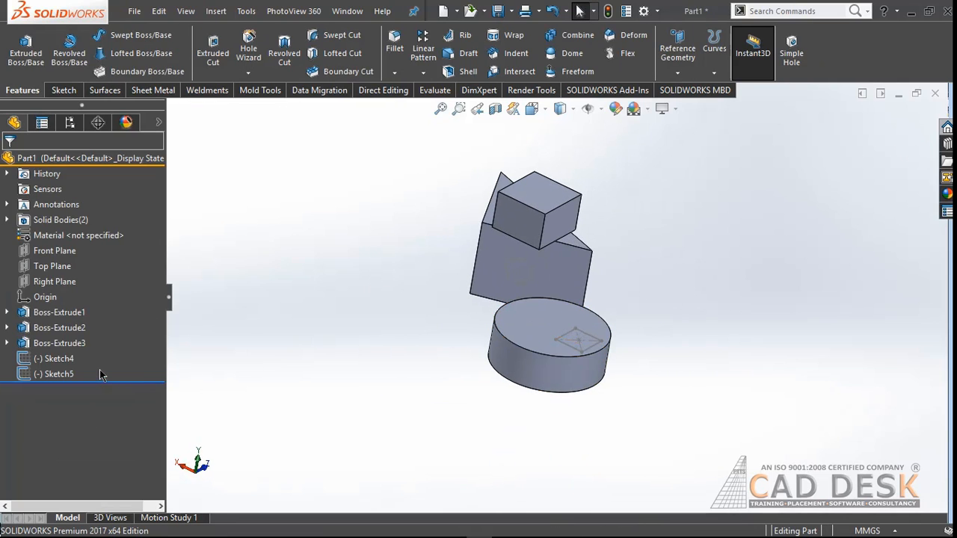
pyautogui.click(60, 343)
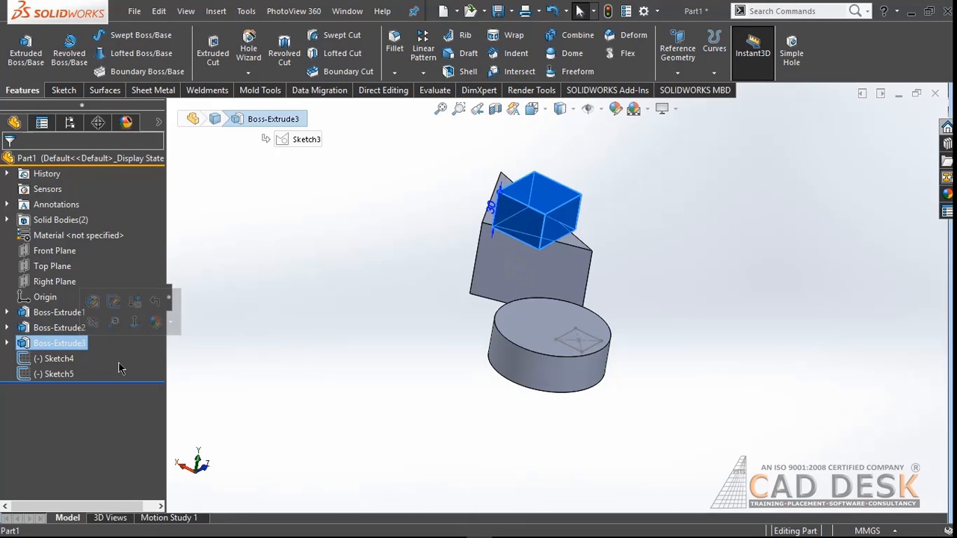
pyautogui.click(47, 329)
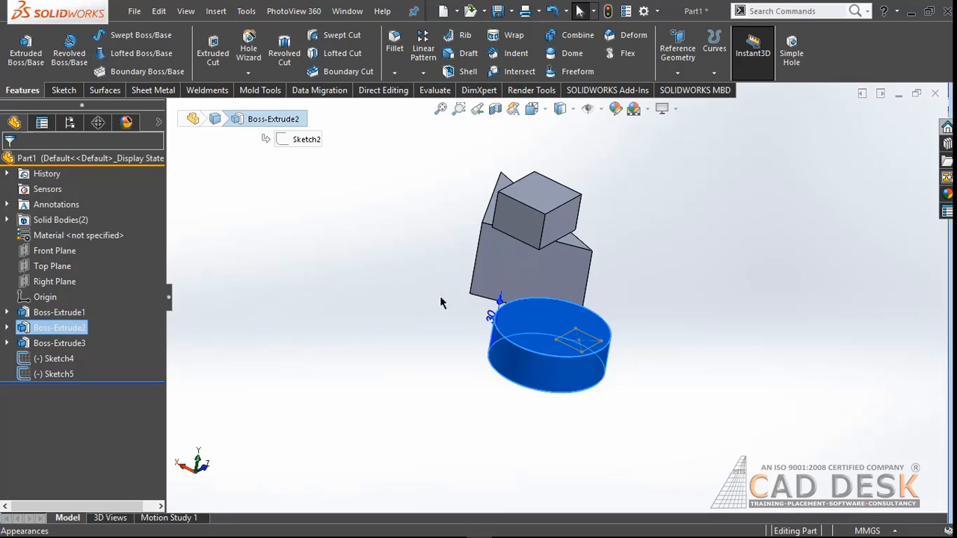
pyautogui.click(488, 317)
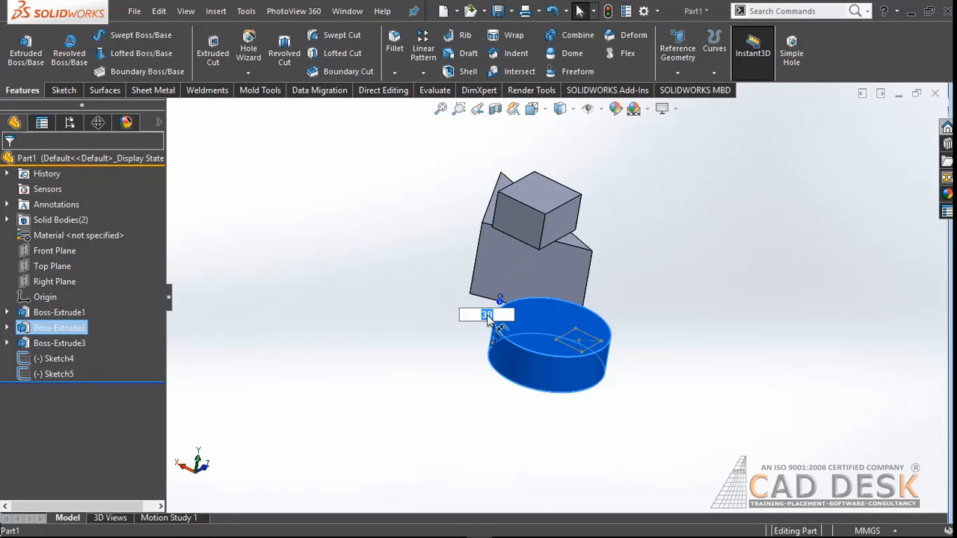
pyautogui.write('80')
pyautogui.press('Return')
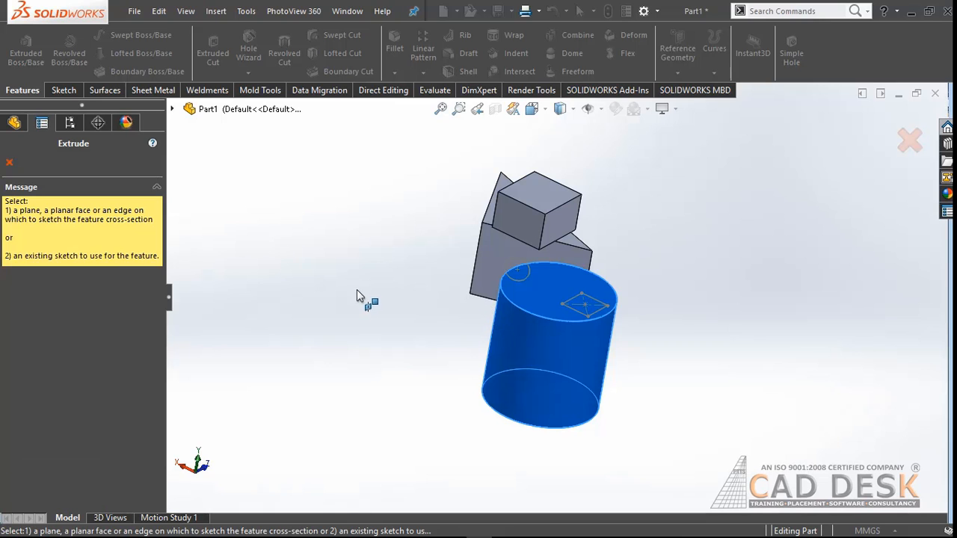
pyautogui.press('Escape')
pyautogui.press('Escape')
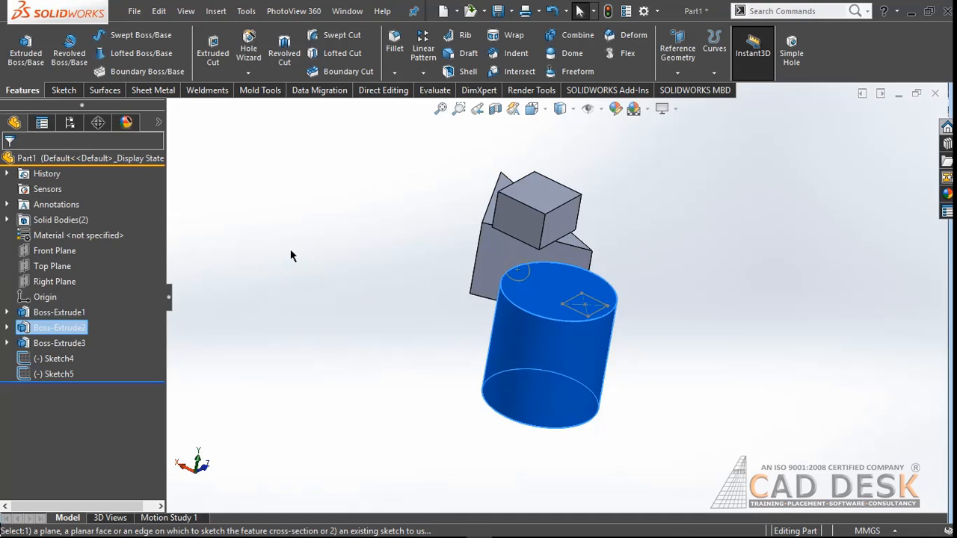
# - Edit the circle sketch on the prism's side face, move the circle towards the cylinder to about X 19, Y 21 mm, and finish the sketch
pyautogui.moveTo(652, 410)
pyautogui.mouseDown(button='middle')
pyautogui.moveTo(657, 344)
pyautogui.moveTo(719, 365)
pyautogui.moveTo(675, 373)
pyautogui.moveTo(658, 393)
pyautogui.mouseUp(button='middle')
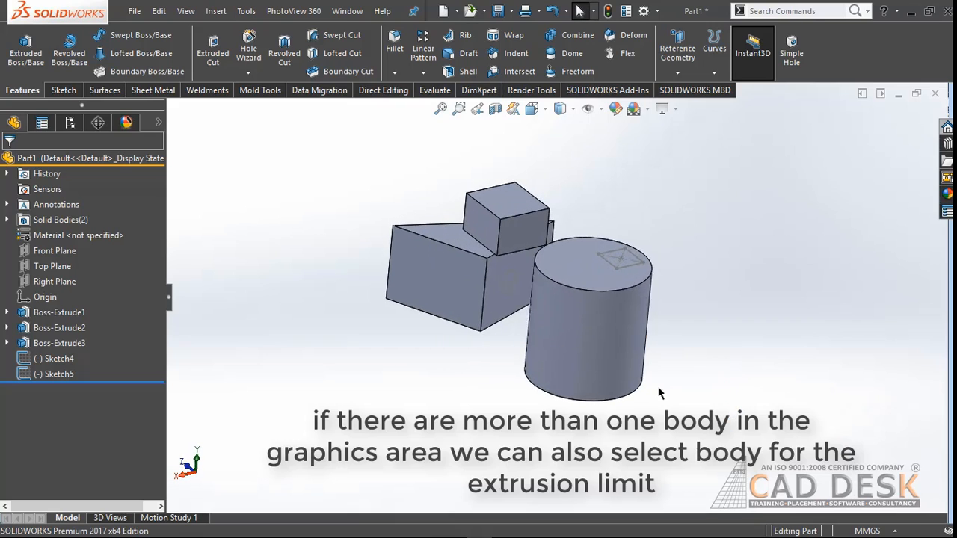
pyautogui.click(75, 376)
pyautogui.click(73, 337)
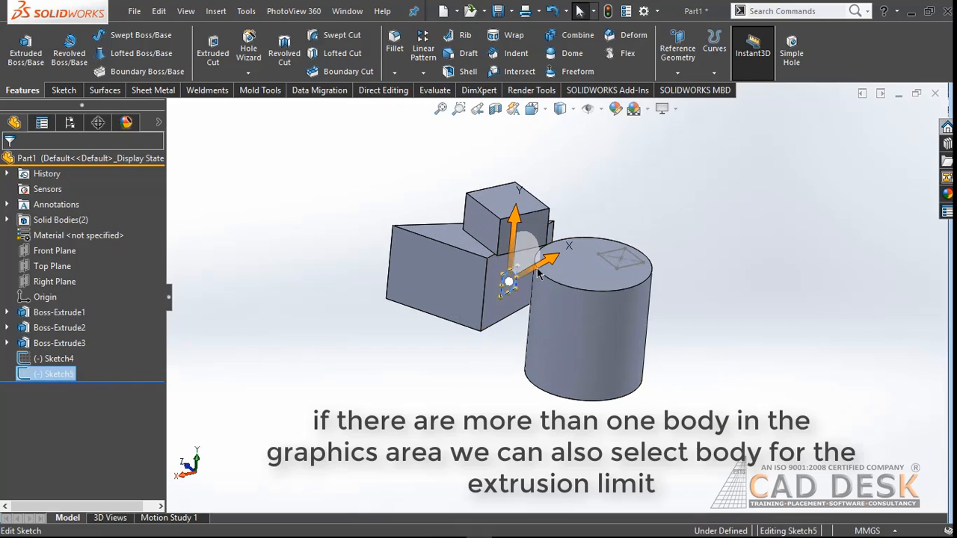
pyautogui.scroll(5, 466, 243)
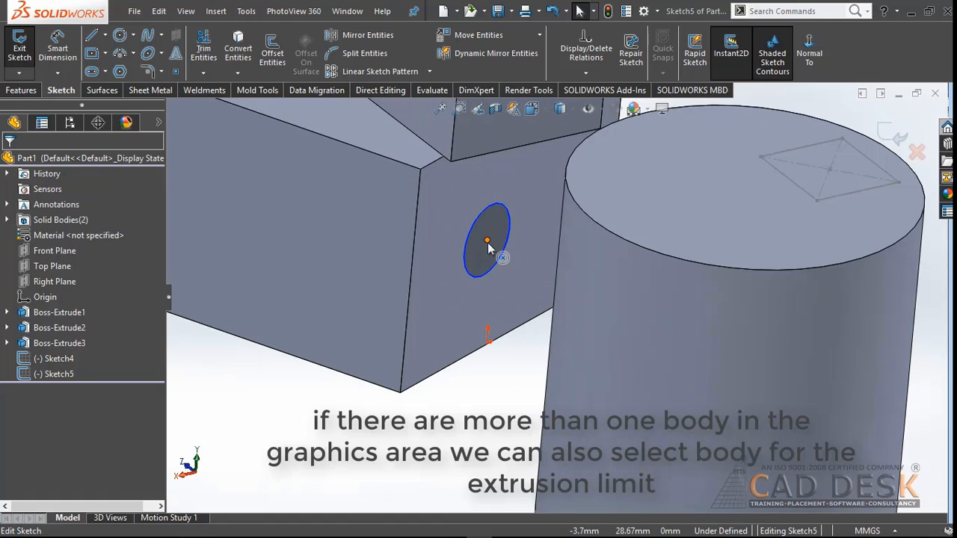
pyautogui.moveTo(487, 240)
pyautogui.mouseDown()
pyautogui.moveTo(547, 241)
pyautogui.moveTo(534, 244)
pyautogui.mouseUp()
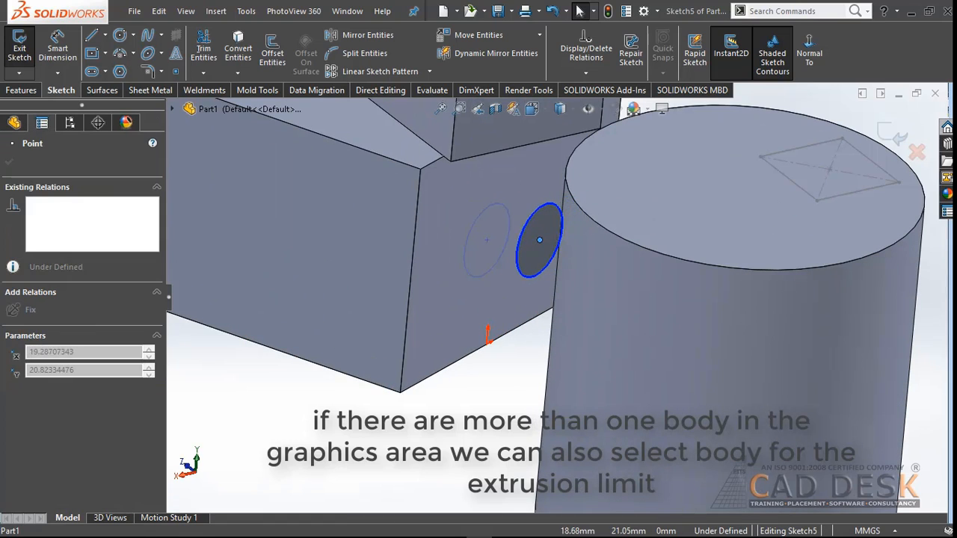
pyautogui.click(8, 161)
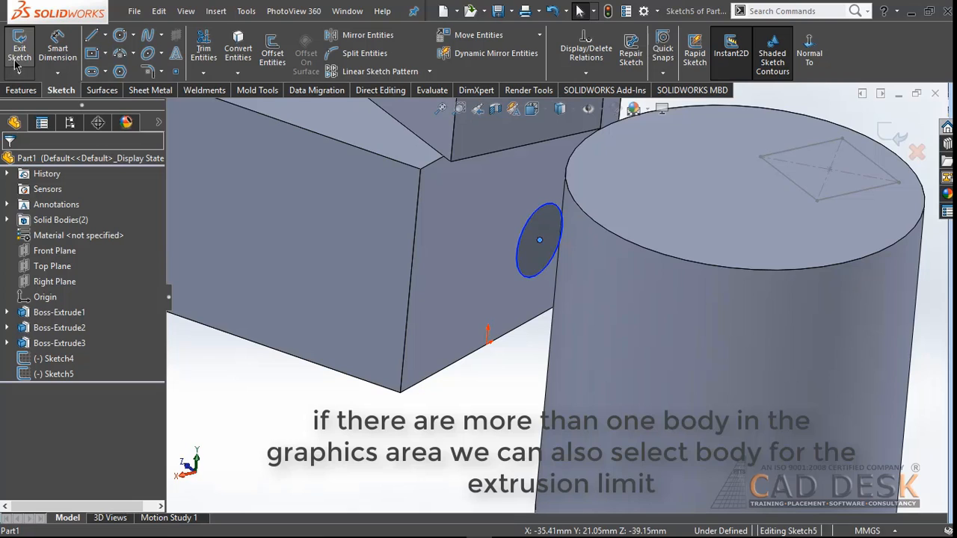
pyautogui.click(18, 60)
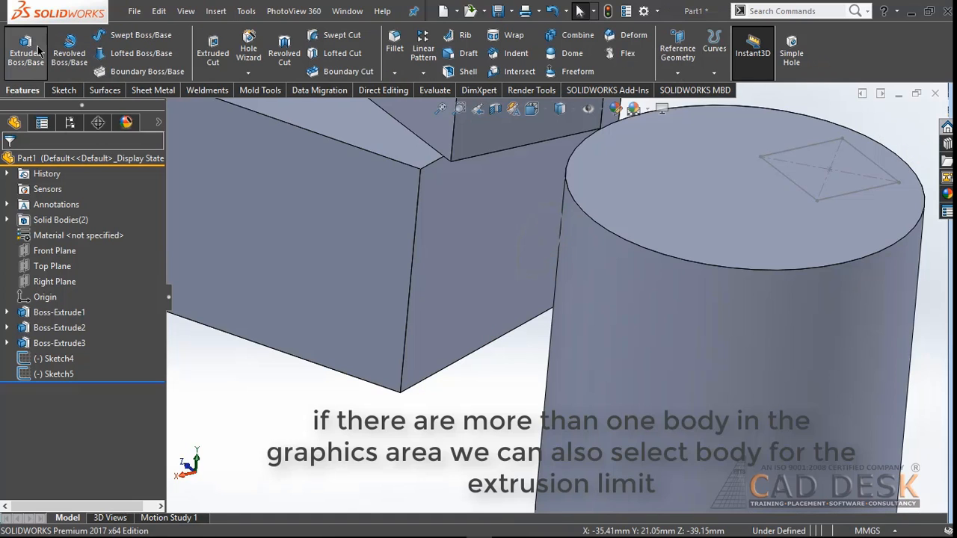
# - Extrude the circle from the prism's side face with the Up To Body end condition, using the cylinder as the limiting body
pyautogui.click(39, 50)
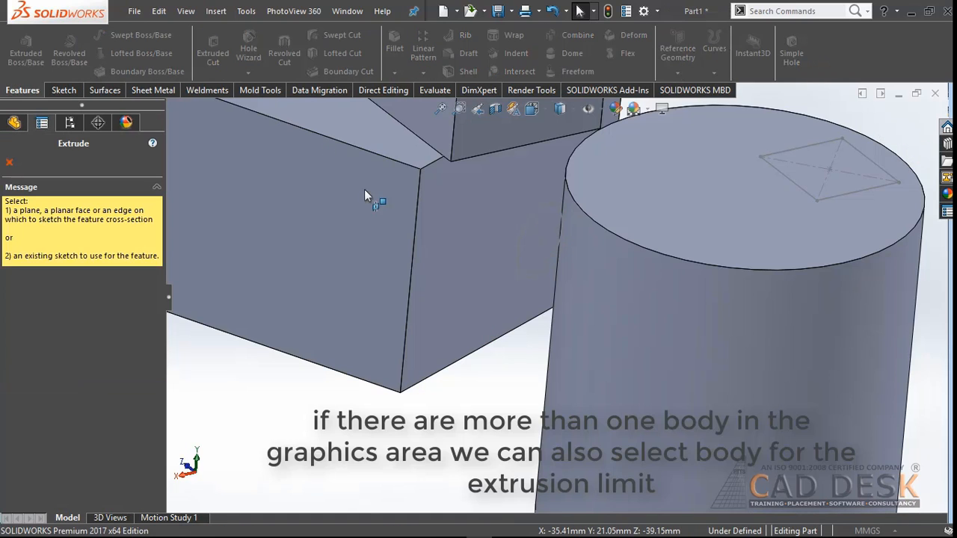
pyautogui.click(523, 233)
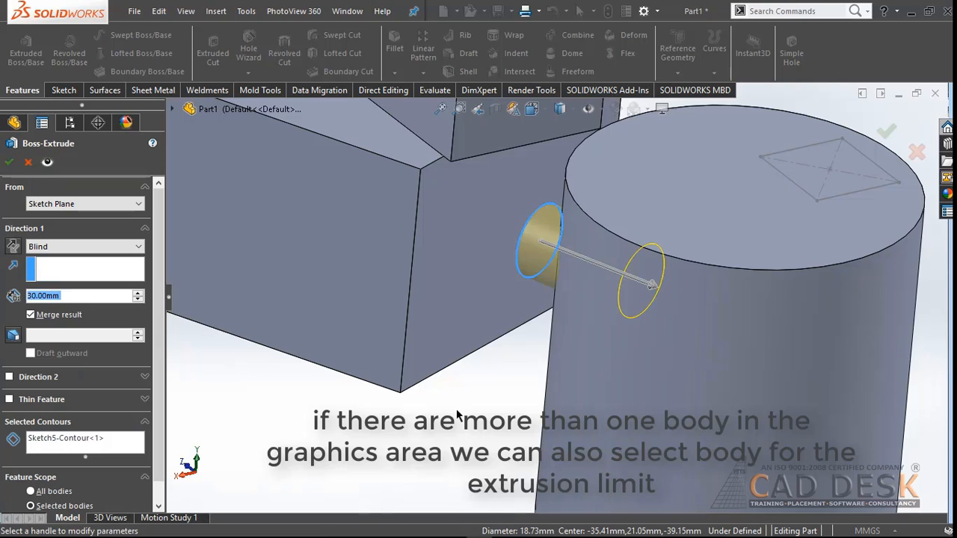
pyautogui.press('f')
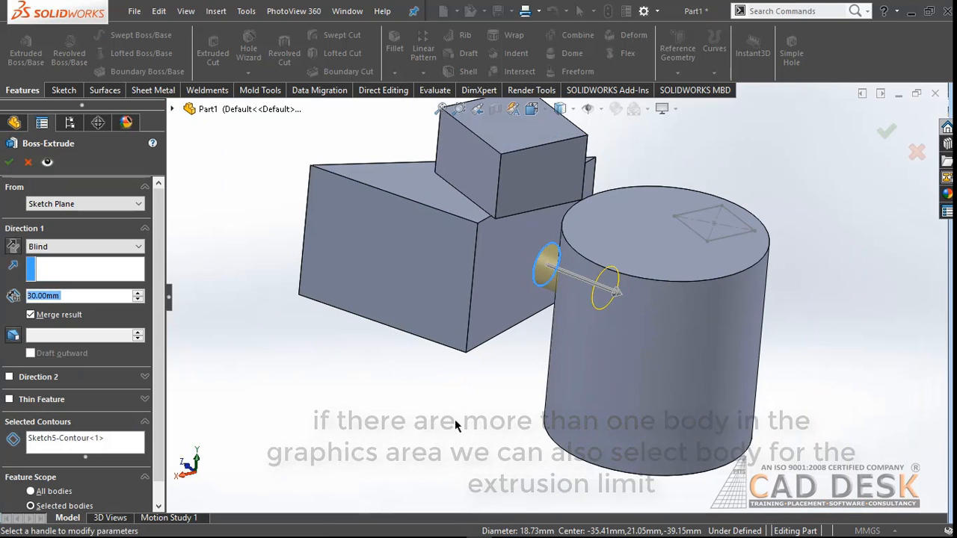
pyautogui.click(107, 247)
pyautogui.click(128, 316)
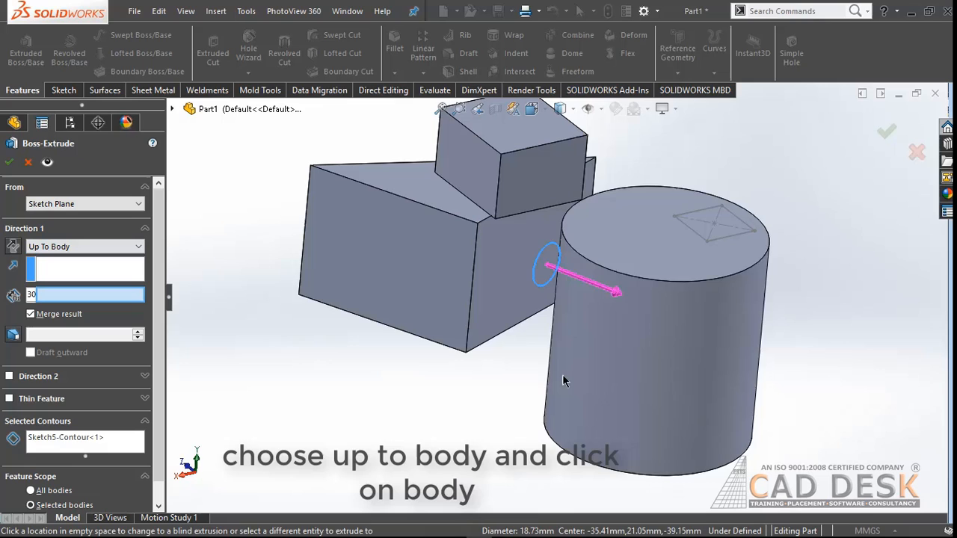
pyautogui.click(546, 437)
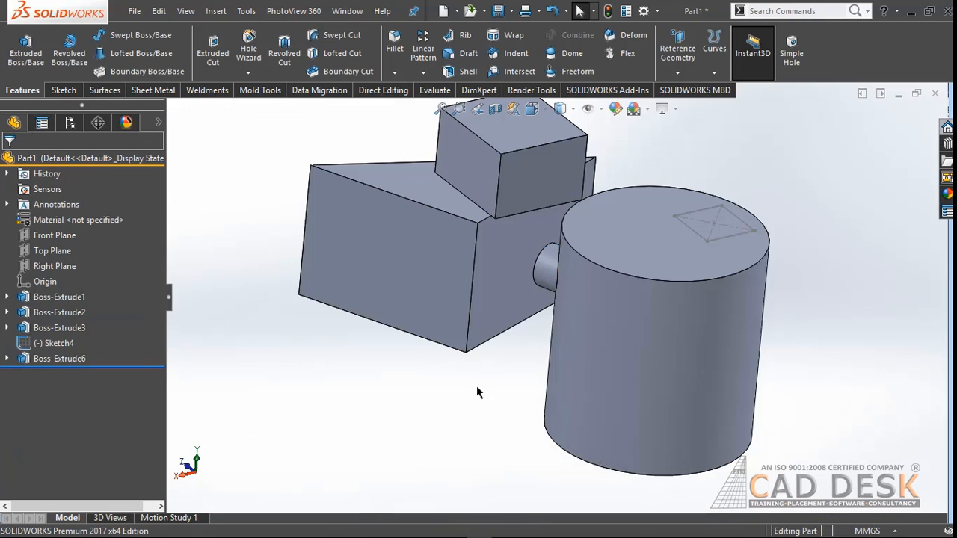
pyautogui.moveTo(478, 392); pyautogui.dragTo(481, 441, button='middle')
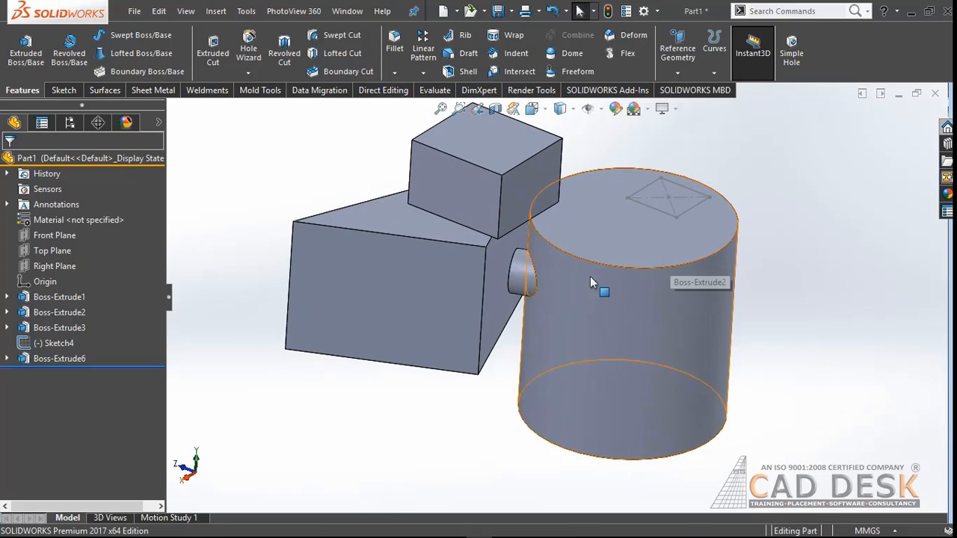
pyautogui.scroll(-3, 542, 279)
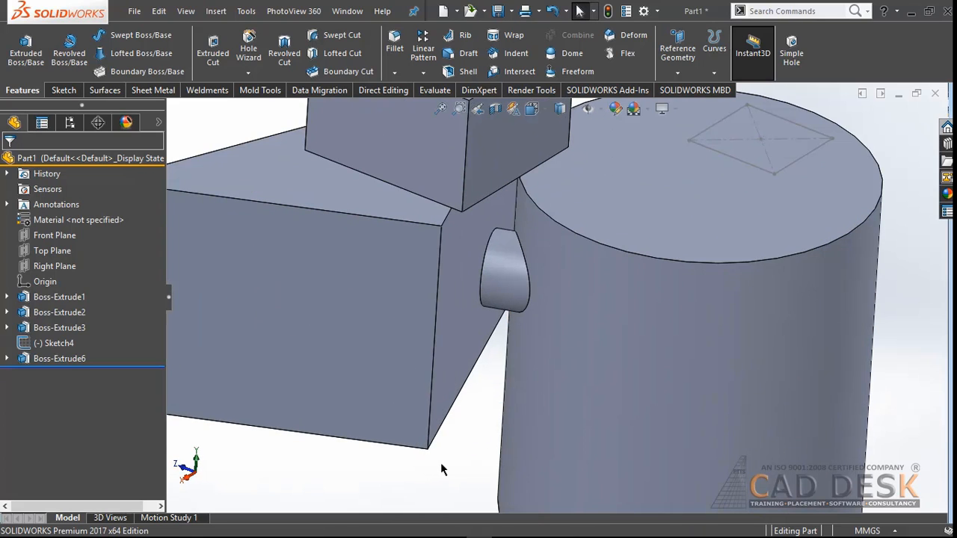